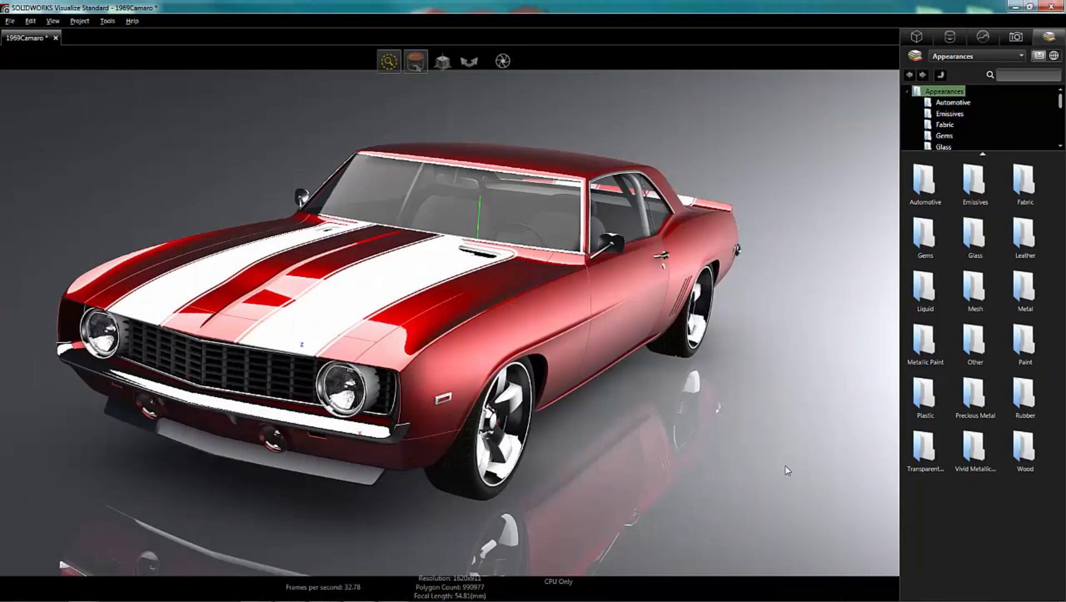
- Switch the viewport renderer of the Camaro scene to Fast mode
{"action": "mouse_move", "coordinate": [787, 471]}
{"action": "left_mouse_down"}
{"action": "mouse_move", "coordinate": [703, 467]}
{"action": "mouse_move", "coordinate": [733, 453]}
{"action": "mouse_move", "coordinate": [777, 462]}
{"action": "left_mouse_up"}
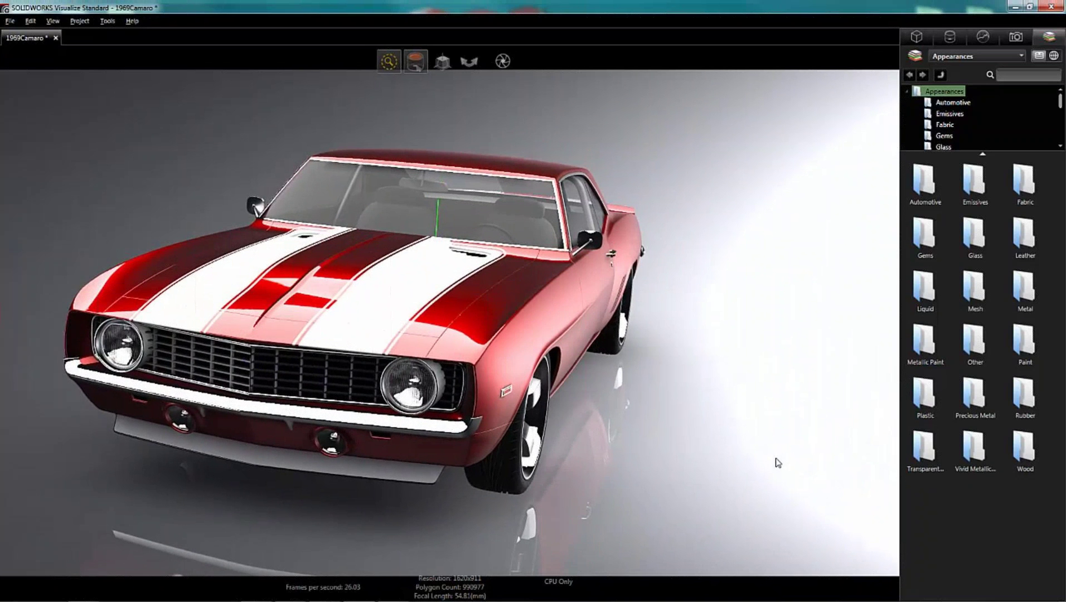
{"action": "left_click_drag", "start_coordinate": [756, 433], "coordinate": [821, 440]}
{"action": "scroll", "coordinate": [449, 301], "scroll_direction": "up", "scroll_amount": 6}
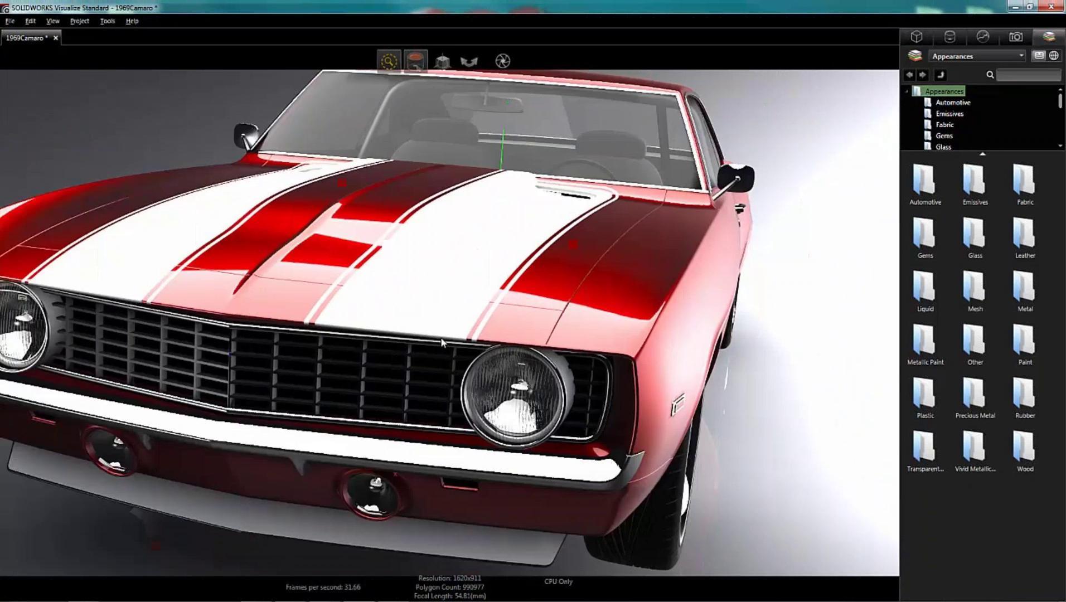
{"action": "scroll", "coordinate": [442, 341], "scroll_direction": "down", "scroll_amount": 5}
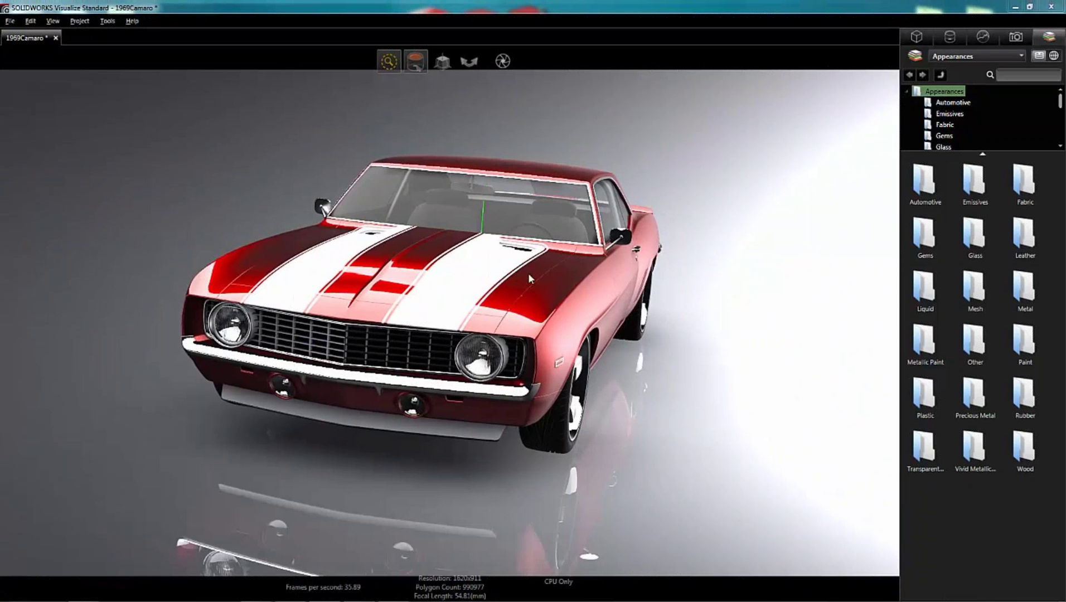
{"action": "mouse_move", "coordinate": [467, 60]}
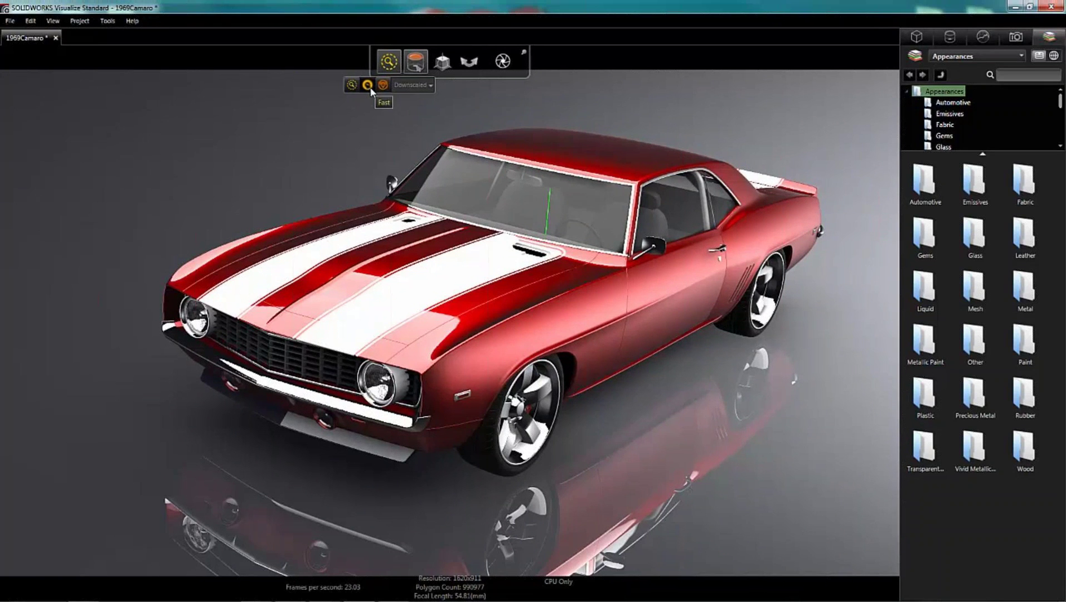
{"action": "left_click", "coordinate": [367, 86]}
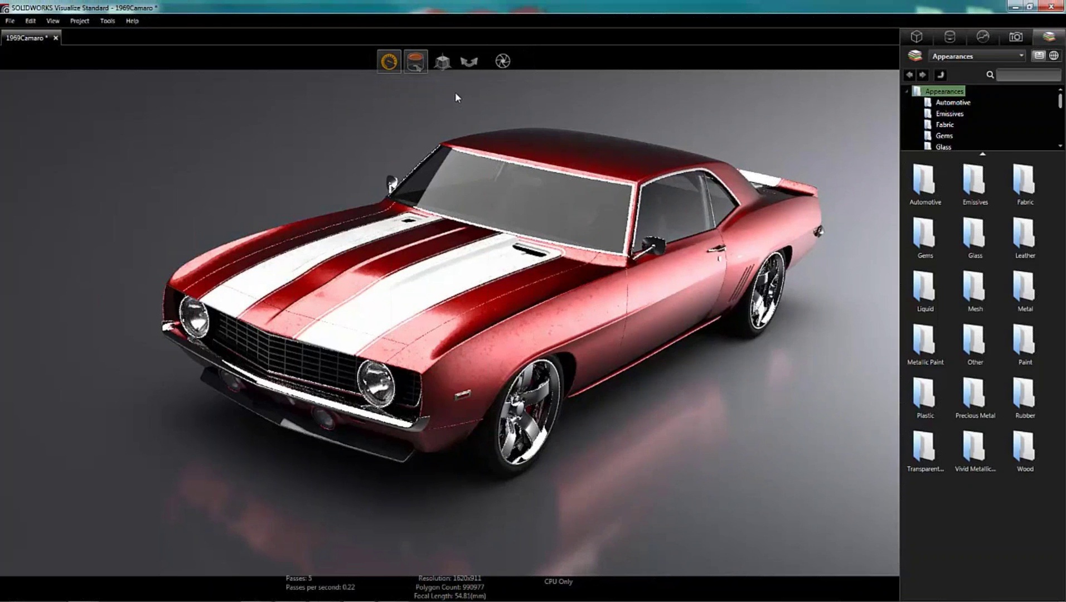
- Examine the object manipulation, camera and output tools, including the render output settings, and leave without rendering
{"action": "mouse_move", "coordinate": [440, 64]}
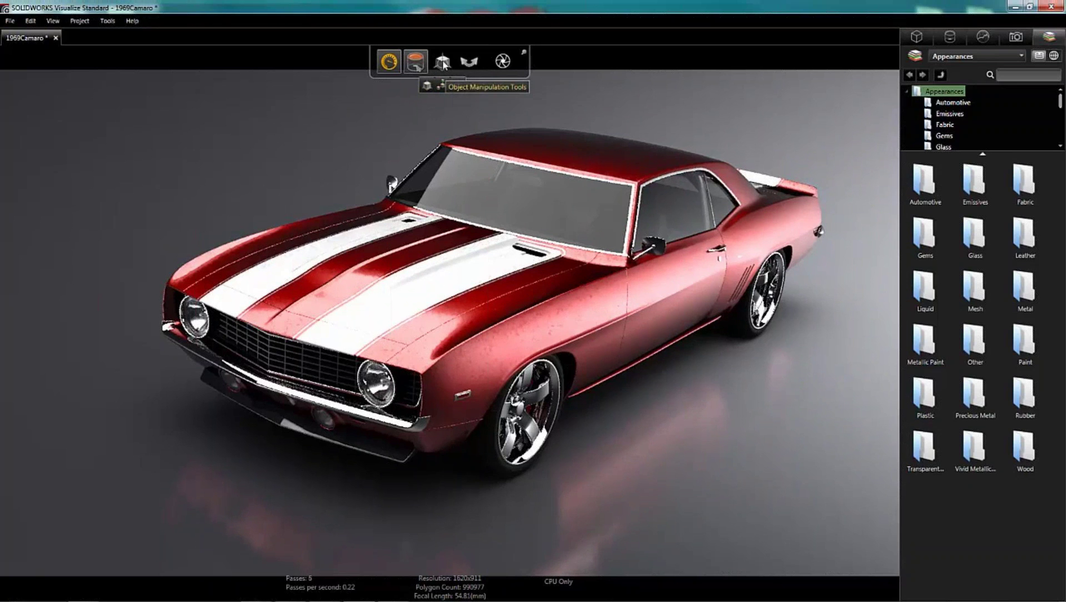
{"action": "left_click", "coordinate": [443, 63]}
{"action": "left_click", "coordinate": [468, 63]}
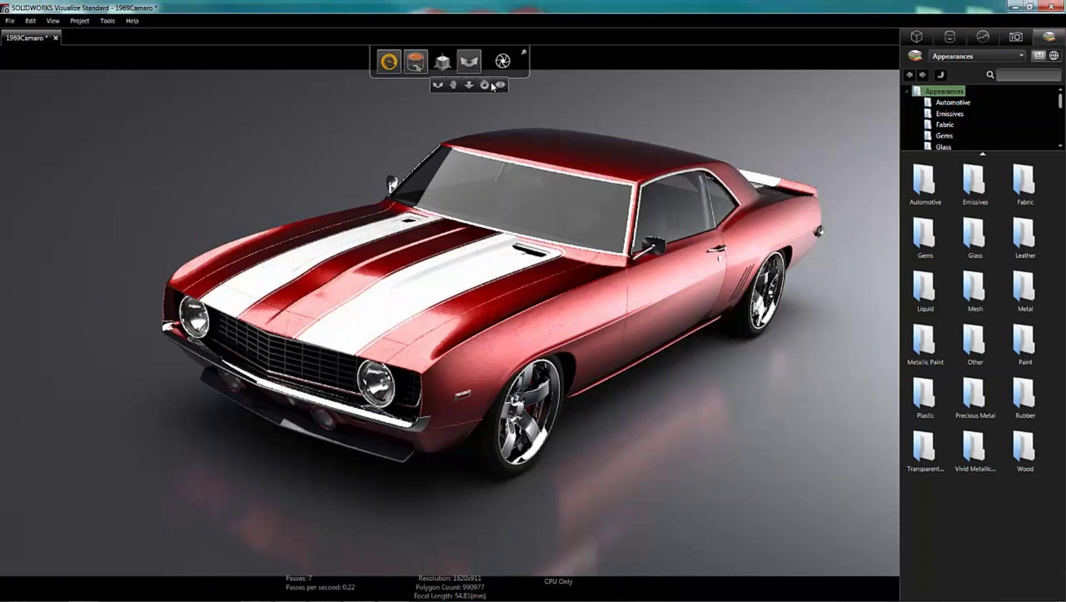
{"action": "mouse_move", "coordinate": [502, 63]}
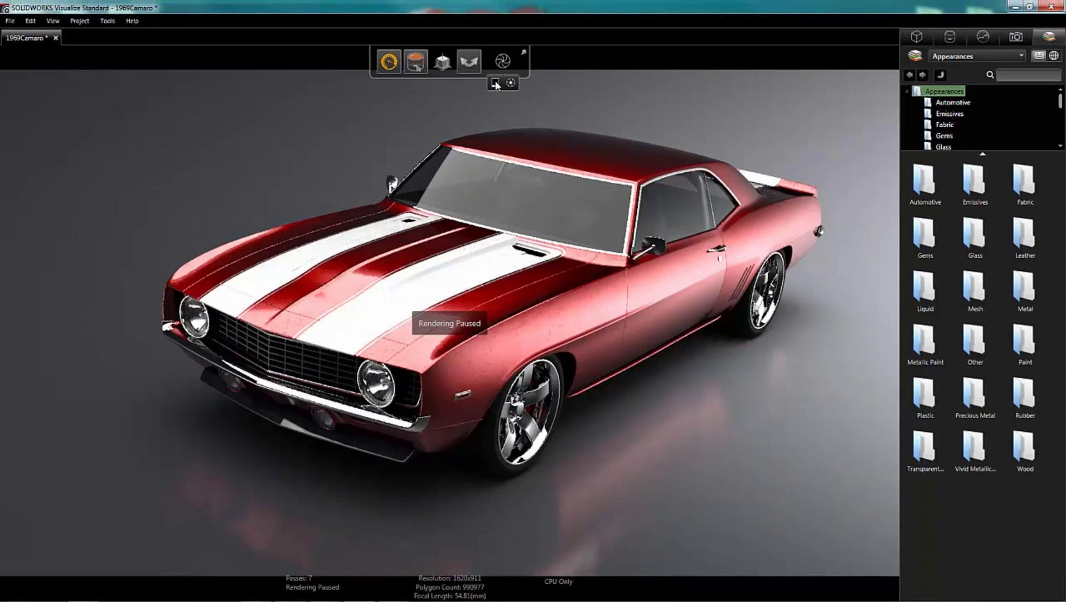
{"action": "left_click", "coordinate": [495, 83]}
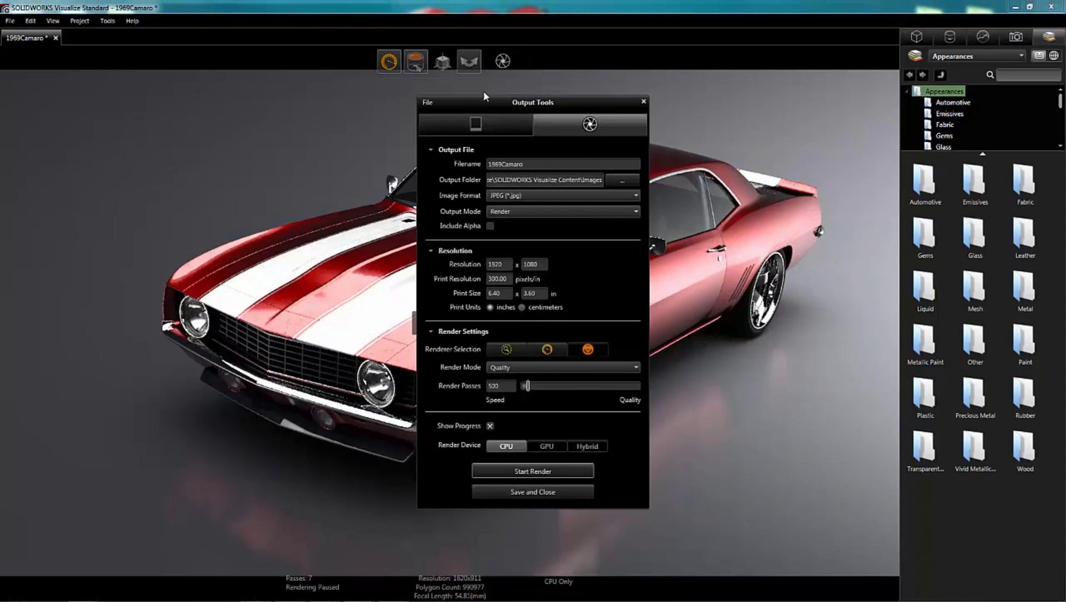
{"action": "left_click", "coordinate": [644, 103]}
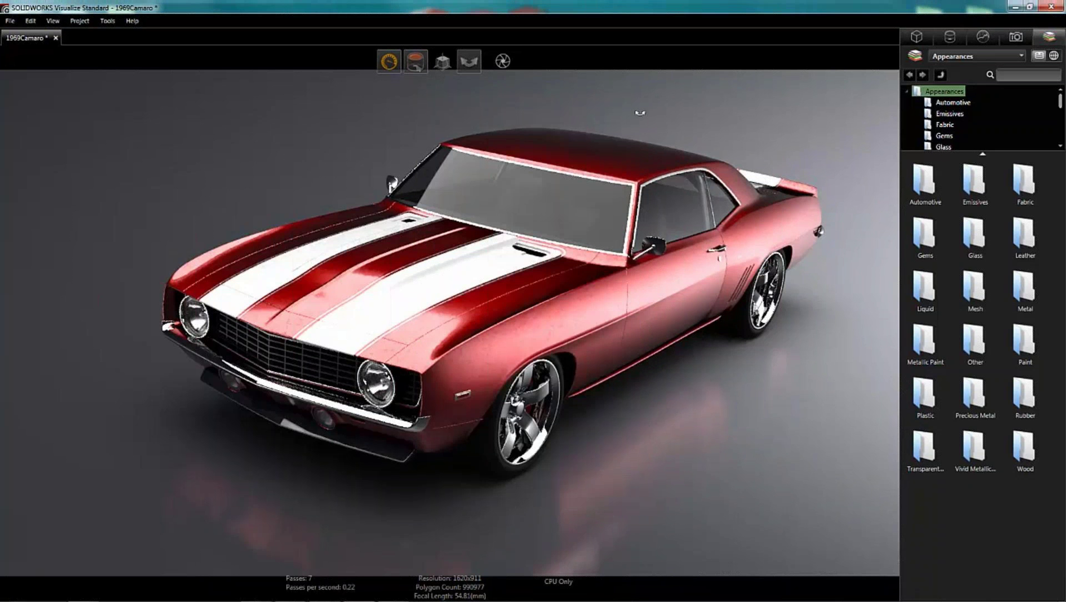
- Examine the project's model tree, appearances, environments and cameras, and look through the categories of the appearance library
{"action": "left_click", "coordinate": [917, 38]}
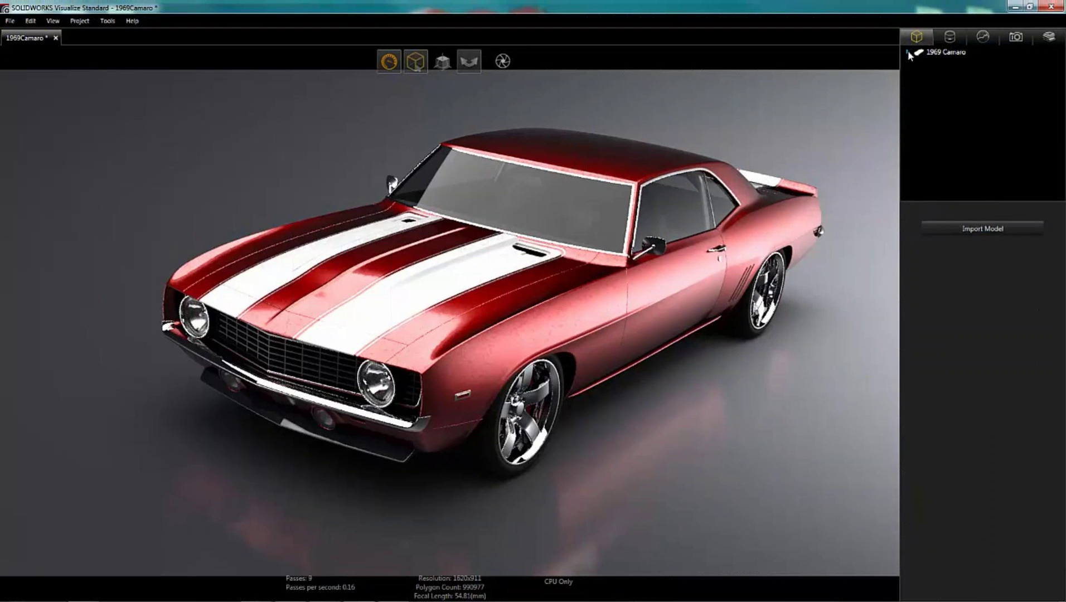
{"action": "left_click", "coordinate": [909, 51]}
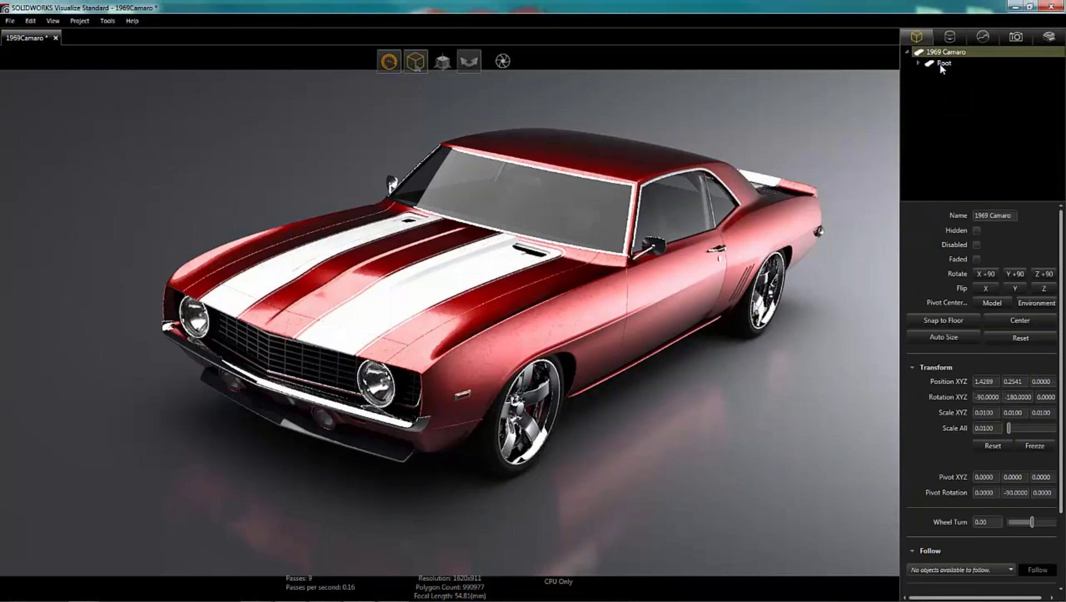
{"action": "mouse_move", "coordinate": [939, 63]}
{"action": "left_click", "coordinate": [948, 37]}
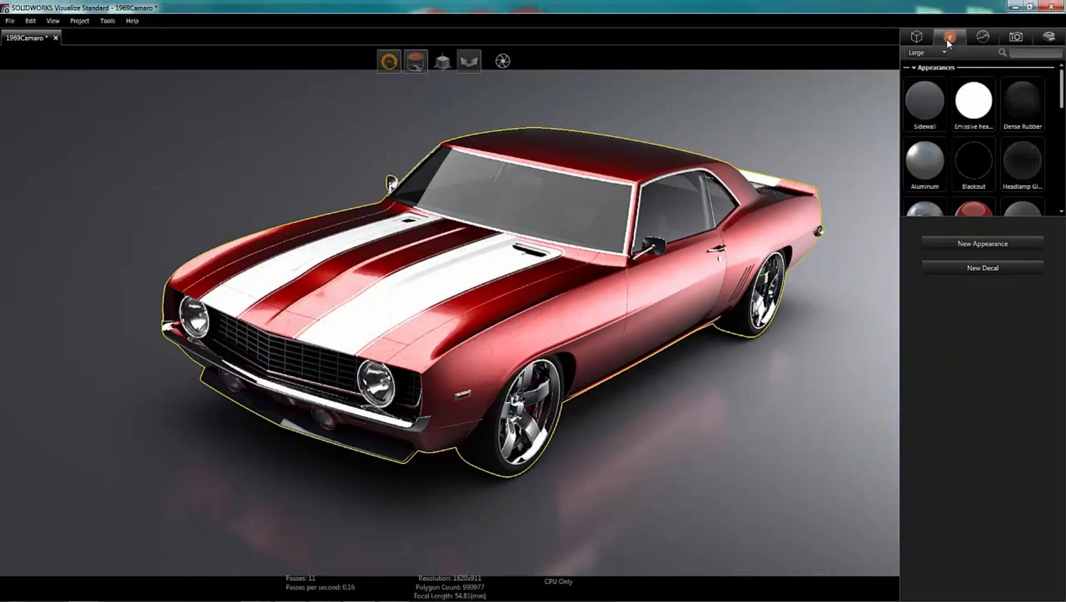
{"action": "left_click", "coordinate": [981, 39]}
{"action": "left_click", "coordinate": [1016, 37]}
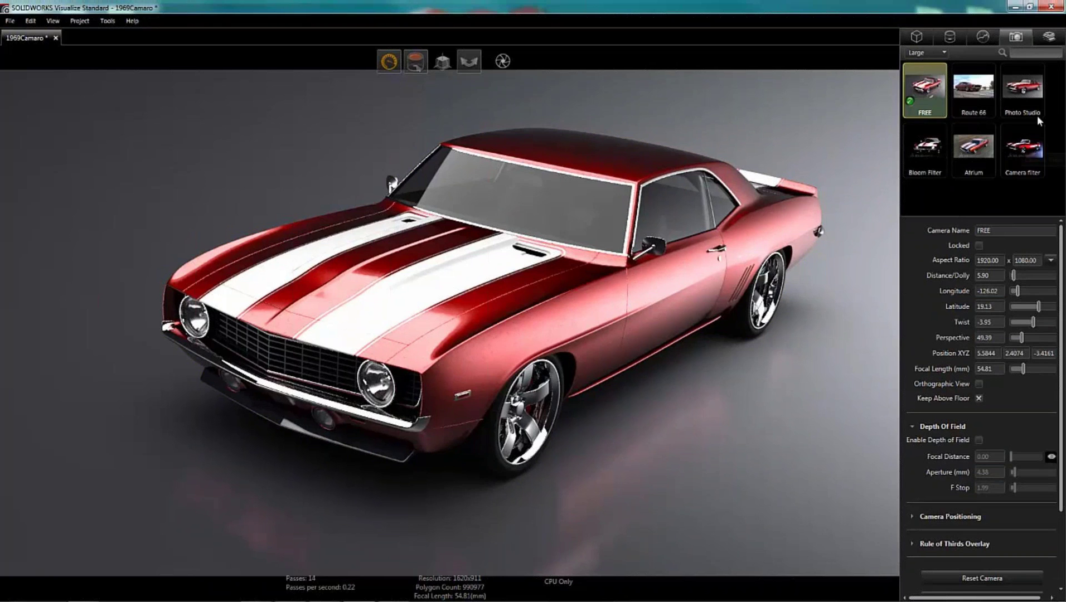
{"action": "left_click", "coordinate": [1046, 39]}
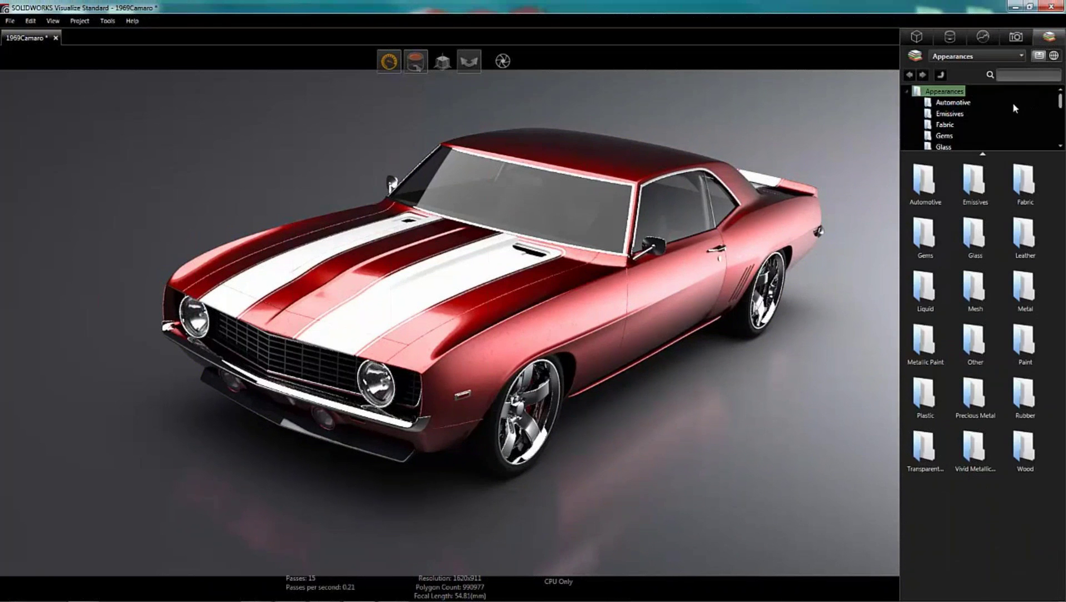
{"action": "left_click_drag", "start_coordinate": [1060, 102], "coordinate": [1063, 154]}
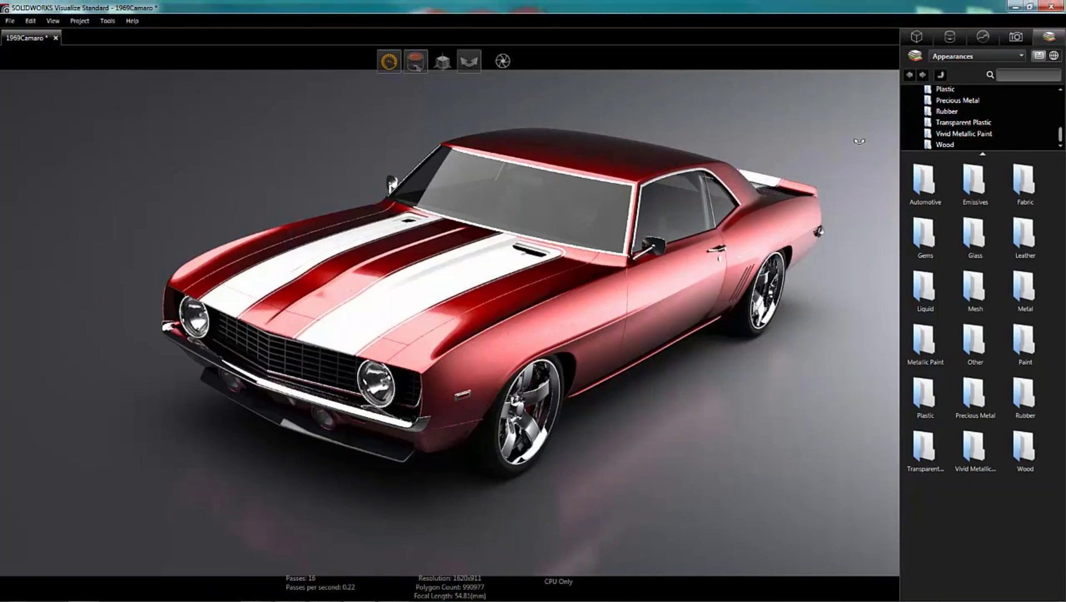
{"action": "scroll", "coordinate": [952, 92], "scroll_direction": "up", "scroll_amount": 6}
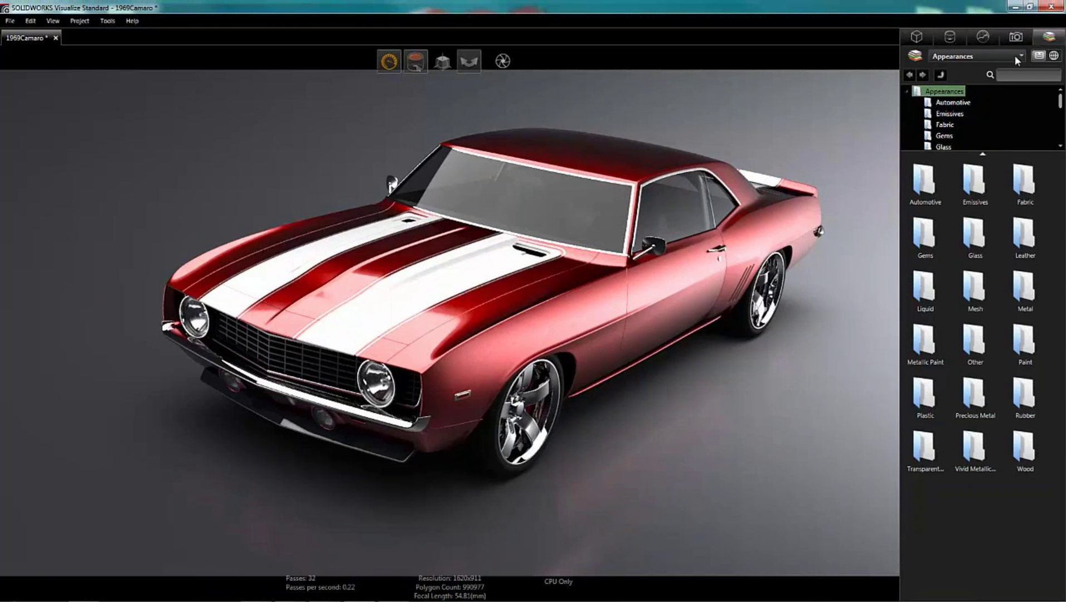
- Activate the Route 66 camera as the current view of the car
{"action": "left_click", "coordinate": [1016, 36]}
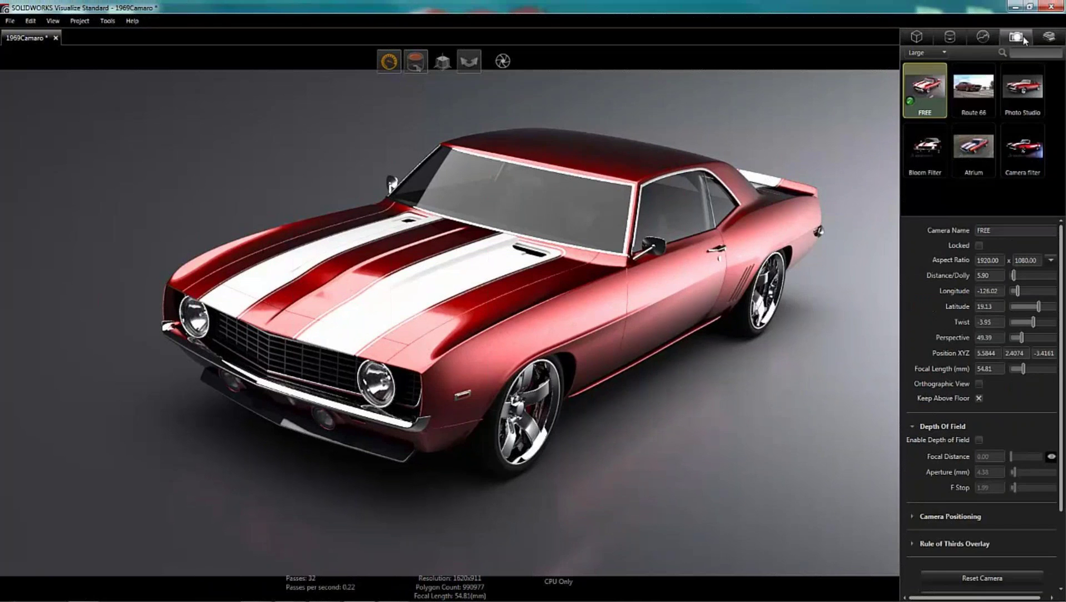
{"action": "left_click", "coordinate": [975, 95]}
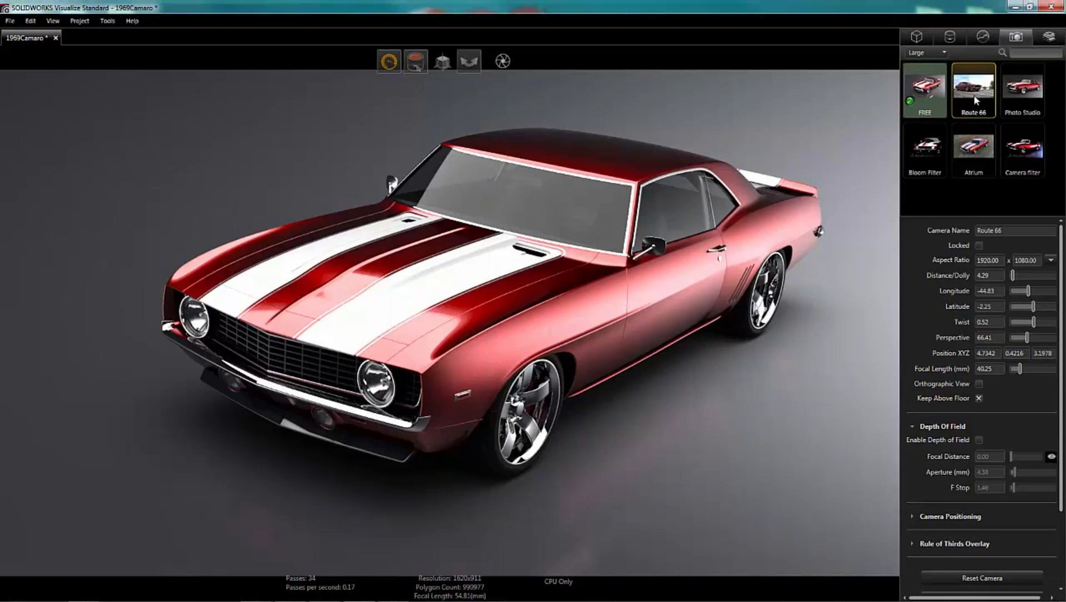
{"action": "double_click", "coordinate": [974, 92]}
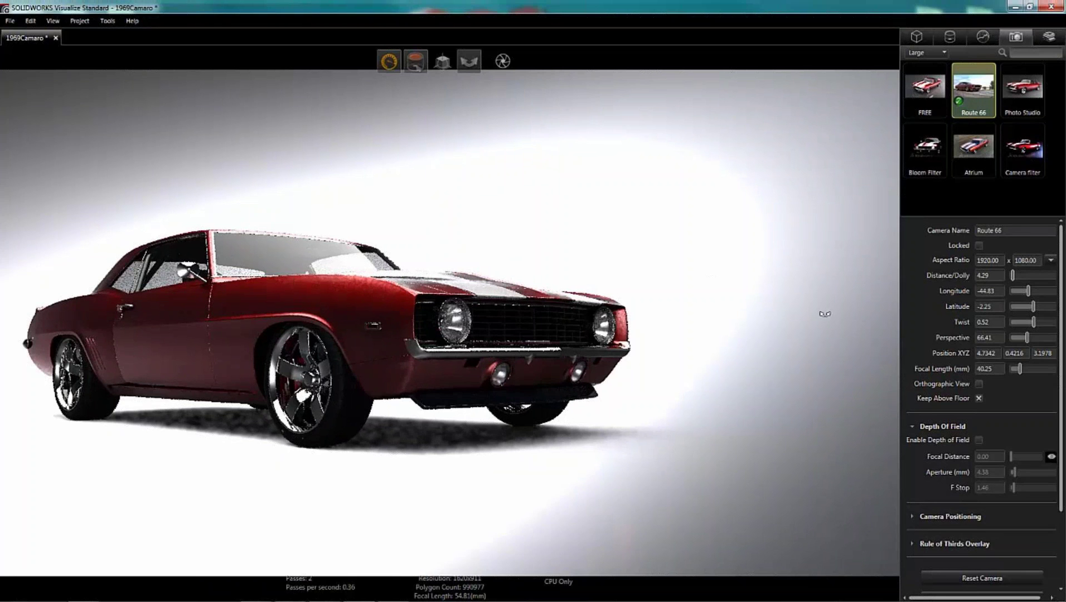
{"action": "left_click_drag", "start_coordinate": [1061, 247], "coordinate": [1062, 270]}
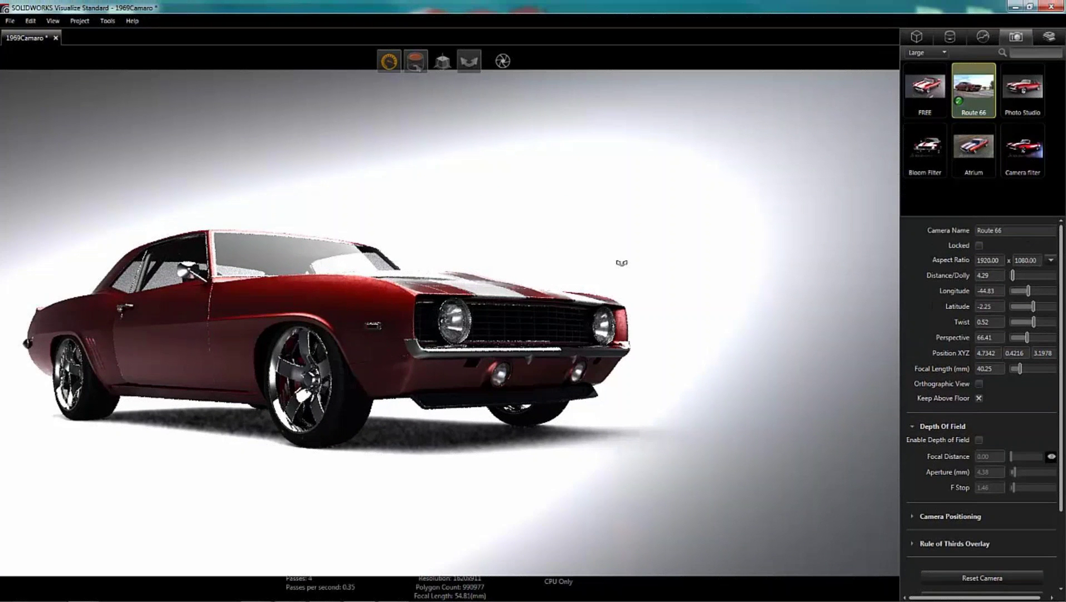
- Apply the Route 66 environment to the scene and switch the viewport renderer to Preview mode
{"action": "left_click", "coordinate": [979, 38]}
{"action": "left_click_drag", "start_coordinate": [1062, 91], "coordinate": [1060, 149]}
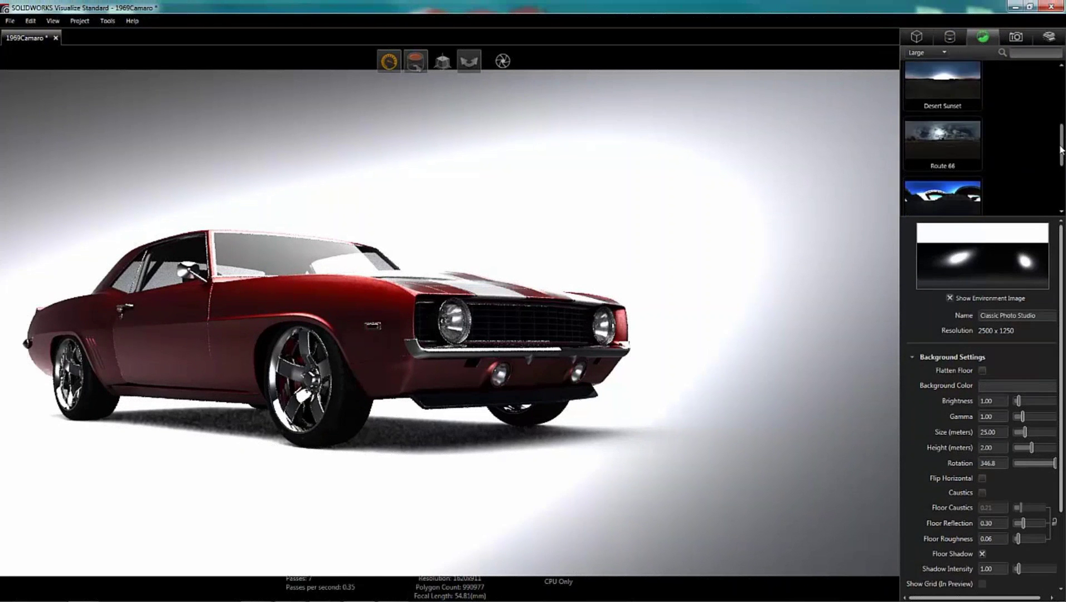
{"action": "mouse_move", "coordinate": [942, 129]}
{"action": "left_mouse_down"}
{"action": "mouse_move", "coordinate": [865, 173]}
{"action": "mouse_move", "coordinate": [744, 191]}
{"action": "left_mouse_up"}
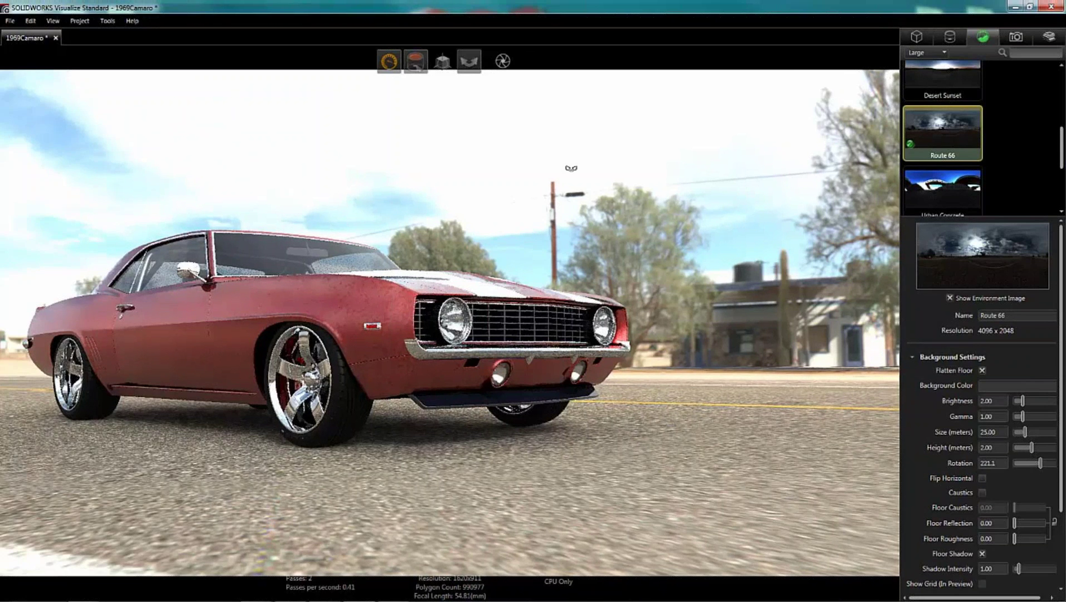
{"action": "mouse_move", "coordinate": [385, 89]}
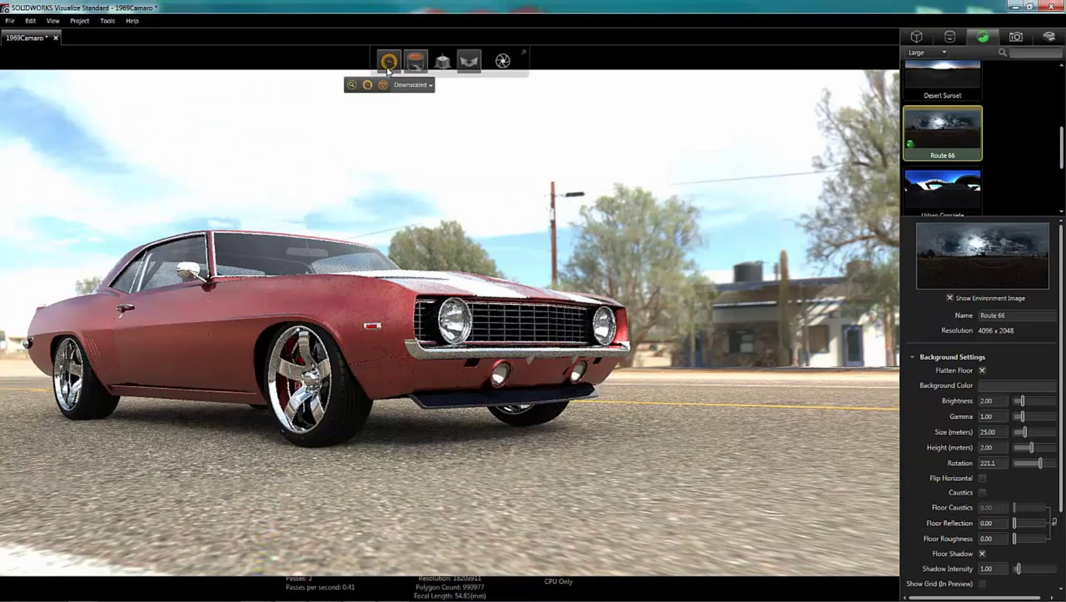
{"action": "left_click", "coordinate": [352, 85]}
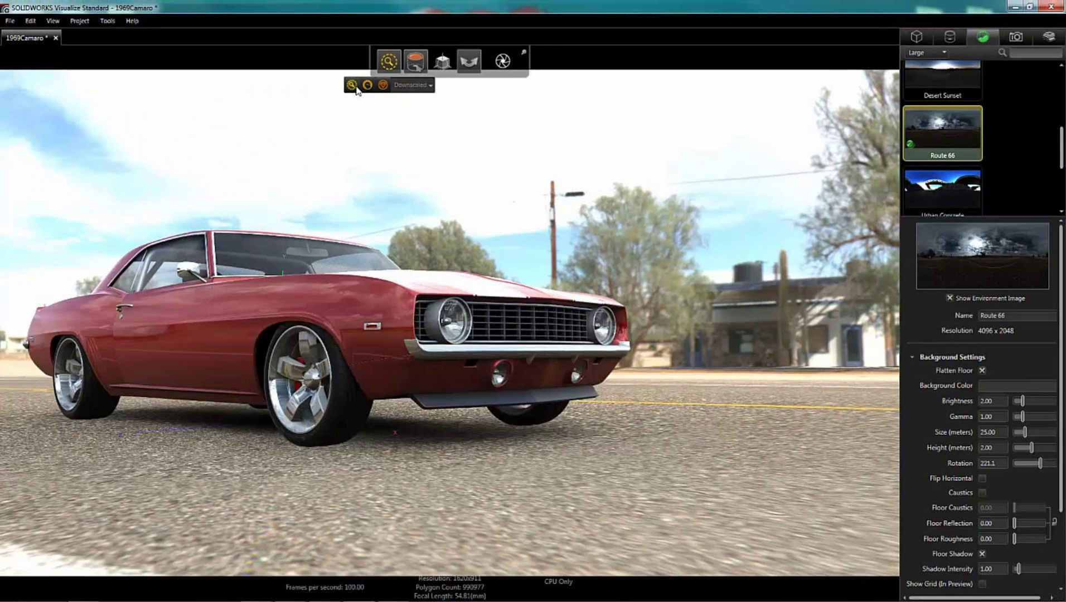
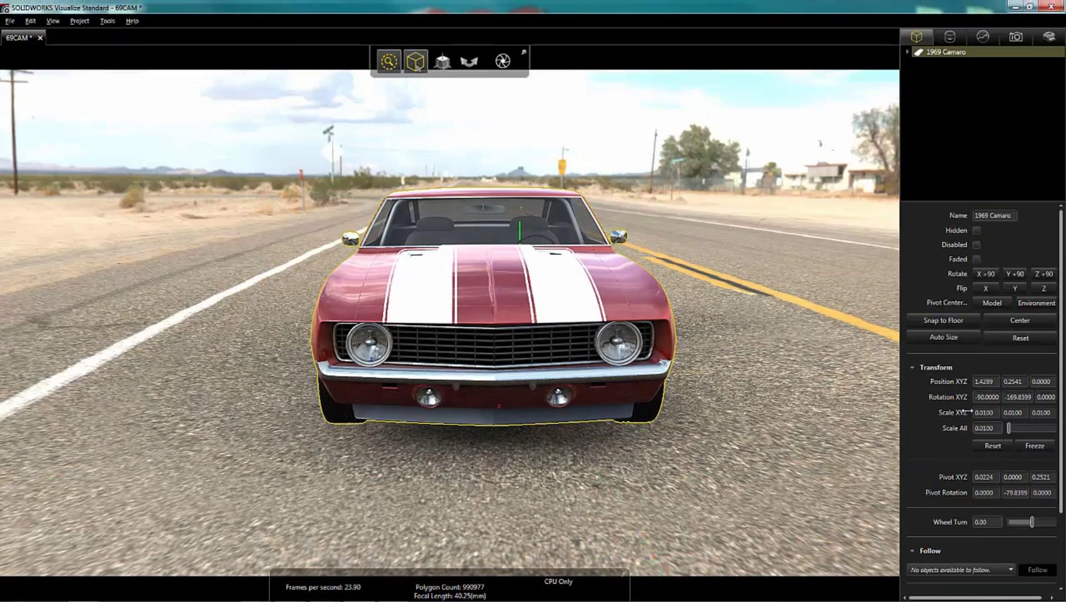
- Try scaling the 1969 Camaro model to 0.0185 along X only, and undo that scaling
{"action": "left_click_drag", "start_coordinate": [731, 350], "coordinate": [723, 355]}
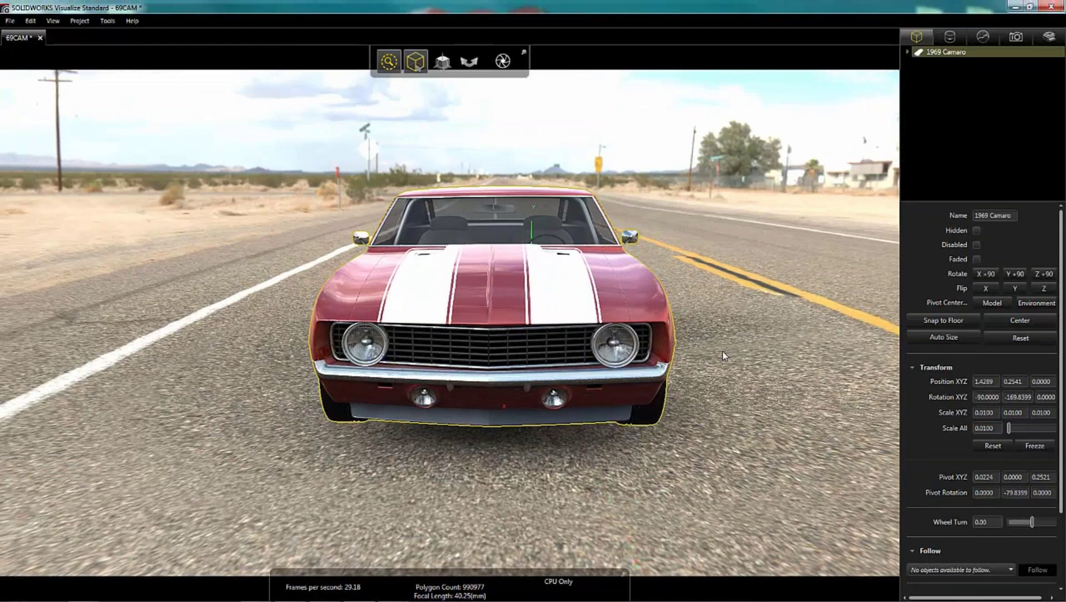
{"action": "left_click_drag", "start_coordinate": [723, 356], "coordinate": [726, 356]}
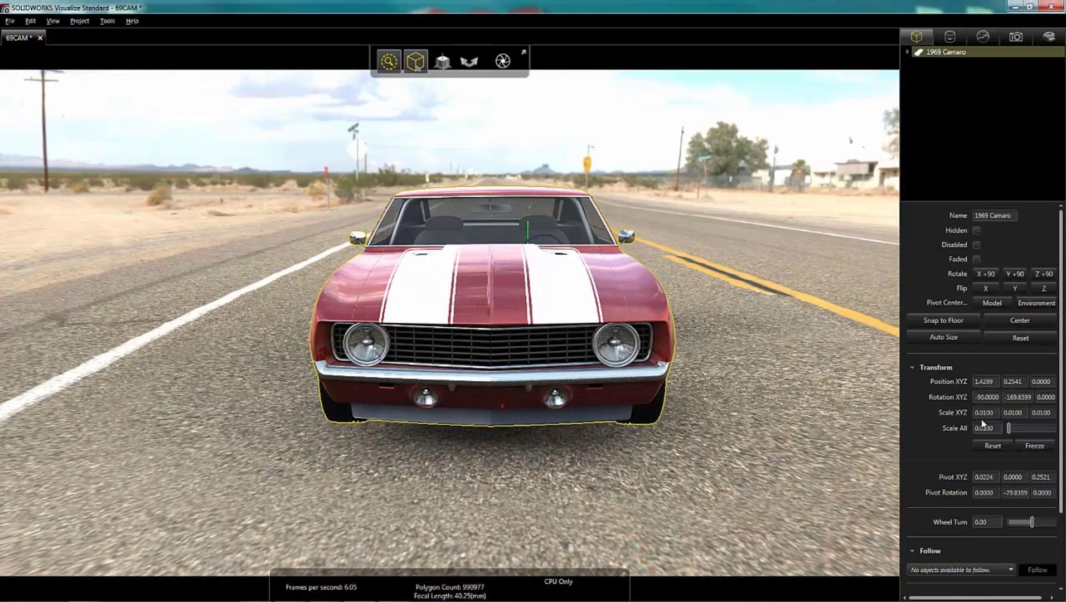
{"action": "mouse_move", "coordinate": [983, 412]}
{"action": "left_mouse_down"}
{"action": "mouse_move", "coordinate": [1011, 419]}
{"action": "mouse_move", "coordinate": [994, 422]}
{"action": "left_mouse_up"}
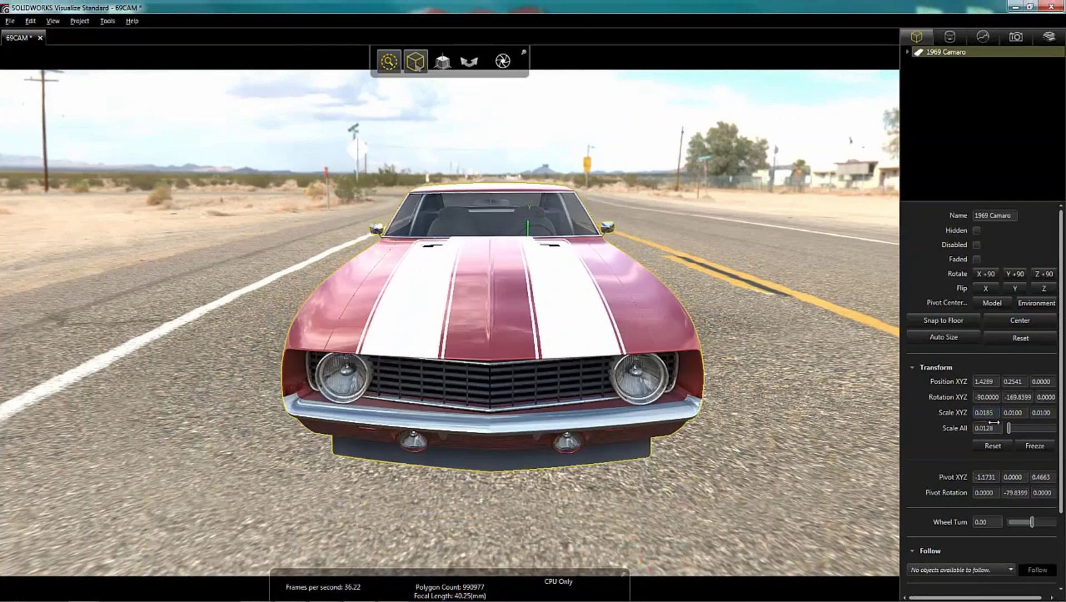
{"action": "key", "text": "ctrl+z"}
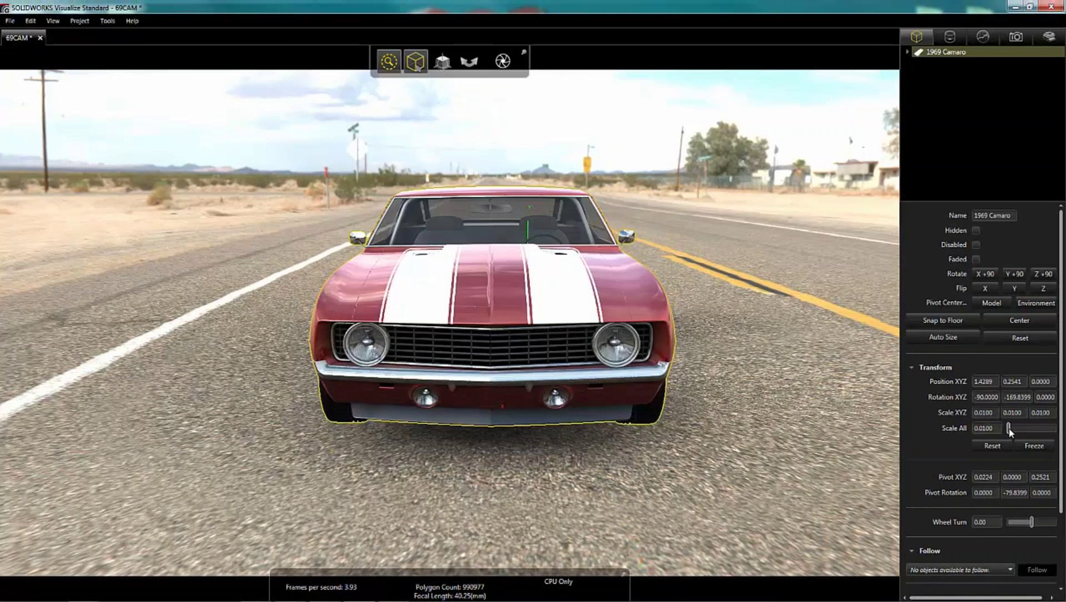
- Scale the whole 1969 Camaro model uniformly to 0.0184
{"action": "left_click_drag", "start_coordinate": [1009, 430], "coordinate": [1023, 433]}
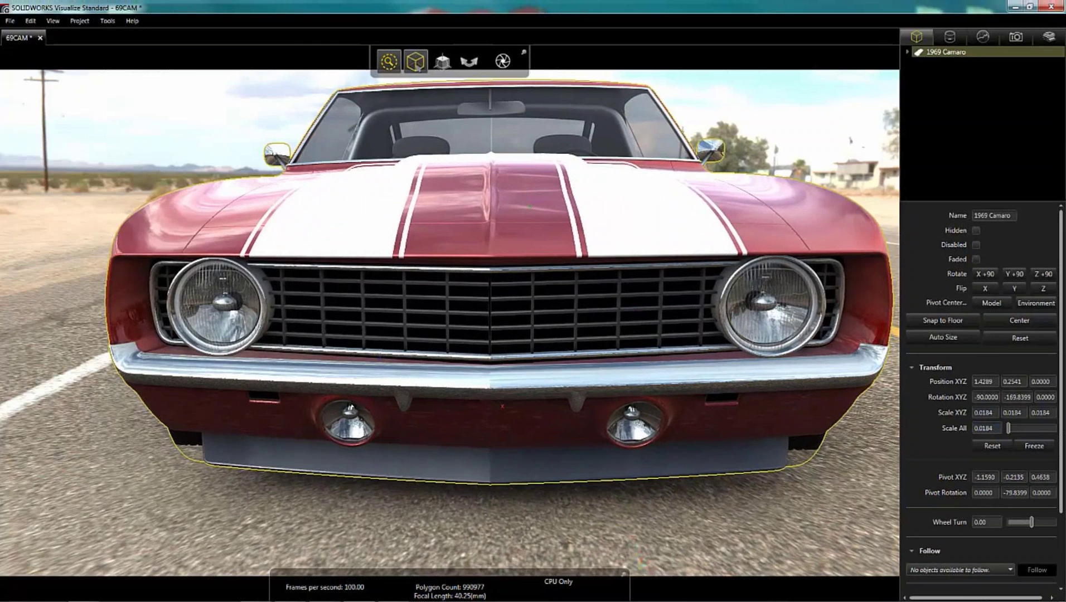
{"action": "scroll", "coordinate": [641, 320], "scroll_direction": "up", "scroll_amount": 2}
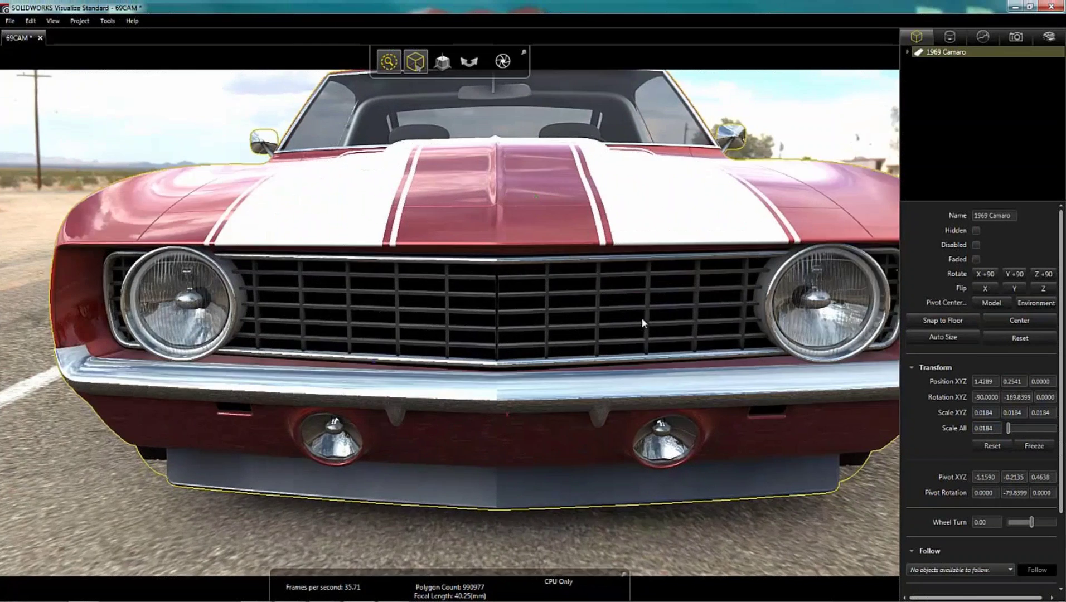
{"action": "scroll", "coordinate": [641, 317], "scroll_direction": "down", "scroll_amount": 4}
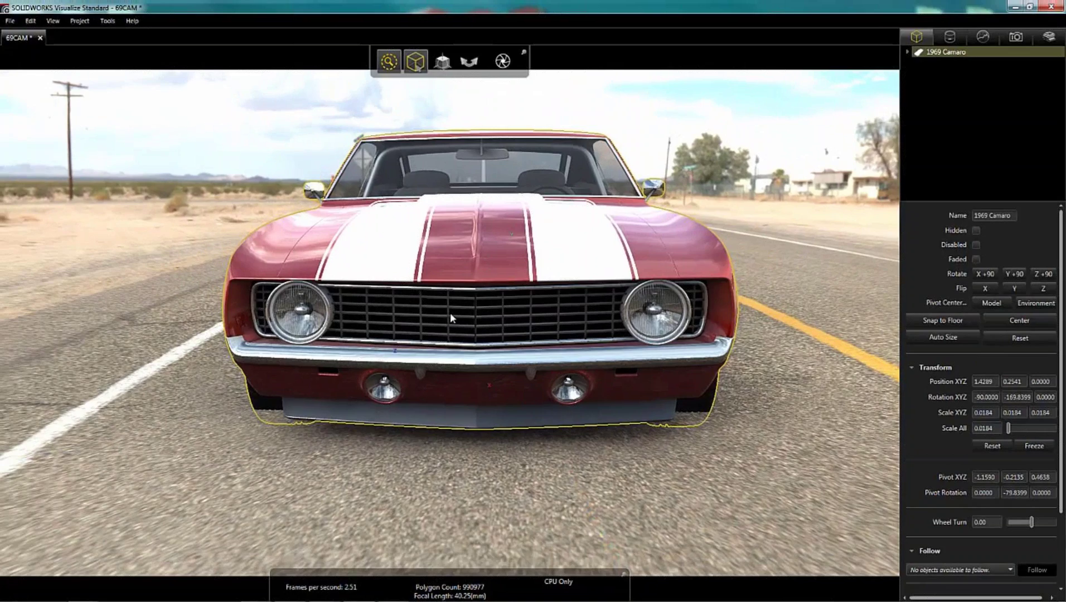
{"action": "left_click_drag", "start_coordinate": [450, 313], "coordinate": [616, 334]}
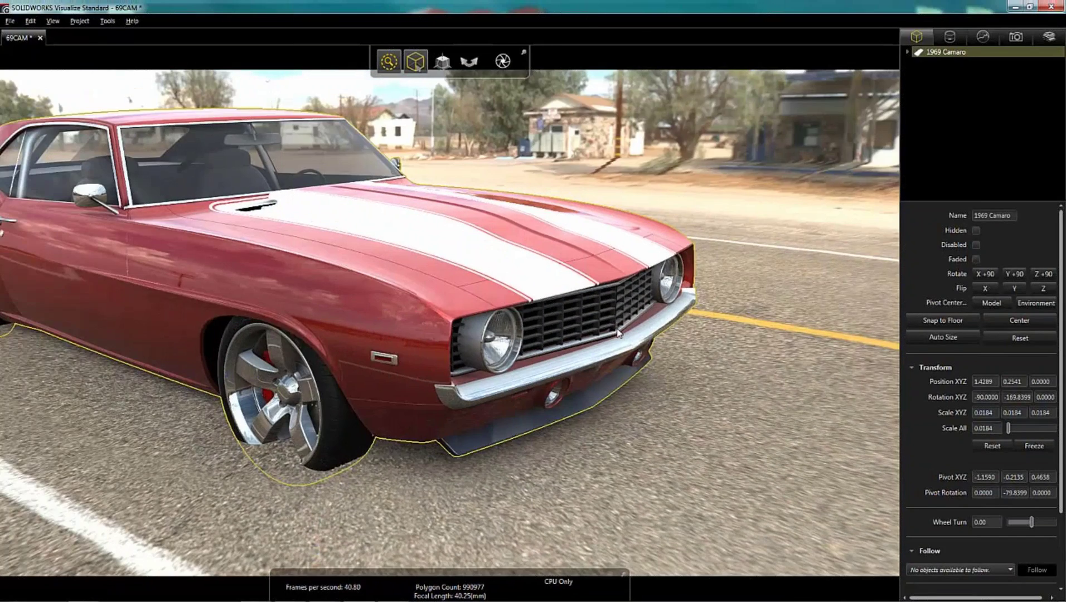
{"action": "scroll", "coordinate": [533, 341], "scroll_direction": "up", "scroll_amount": 3}
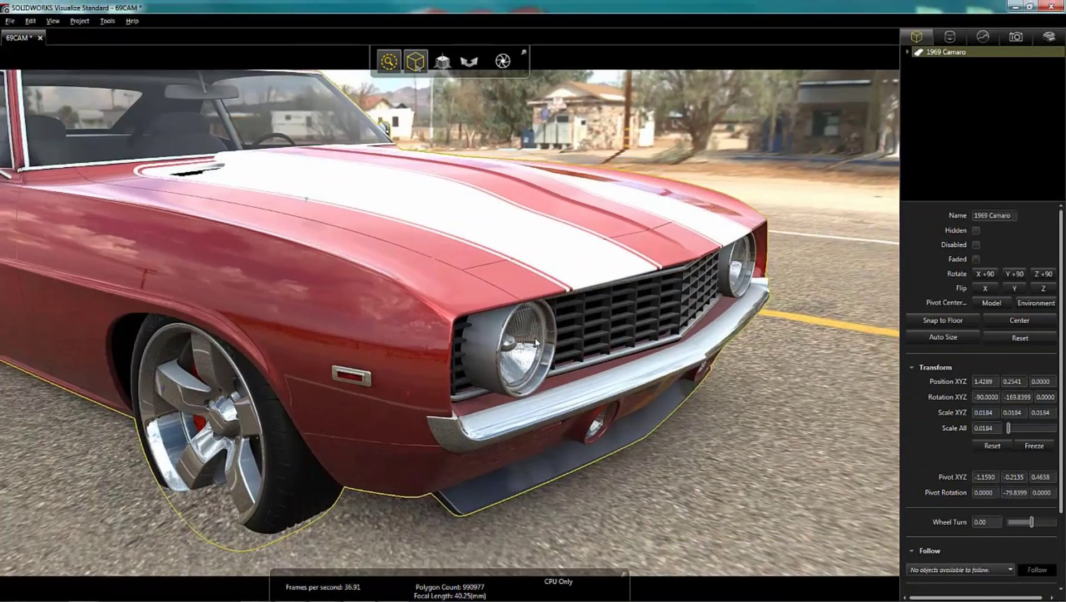
- Snap the 1969 Camaro model to the floor and check that the wheels rest on the road
{"action": "scroll", "coordinate": [535, 341], "scroll_direction": "down", "scroll_amount": 3}
{"action": "left_click_drag", "start_coordinate": [431, 348], "coordinate": [649, 369]}
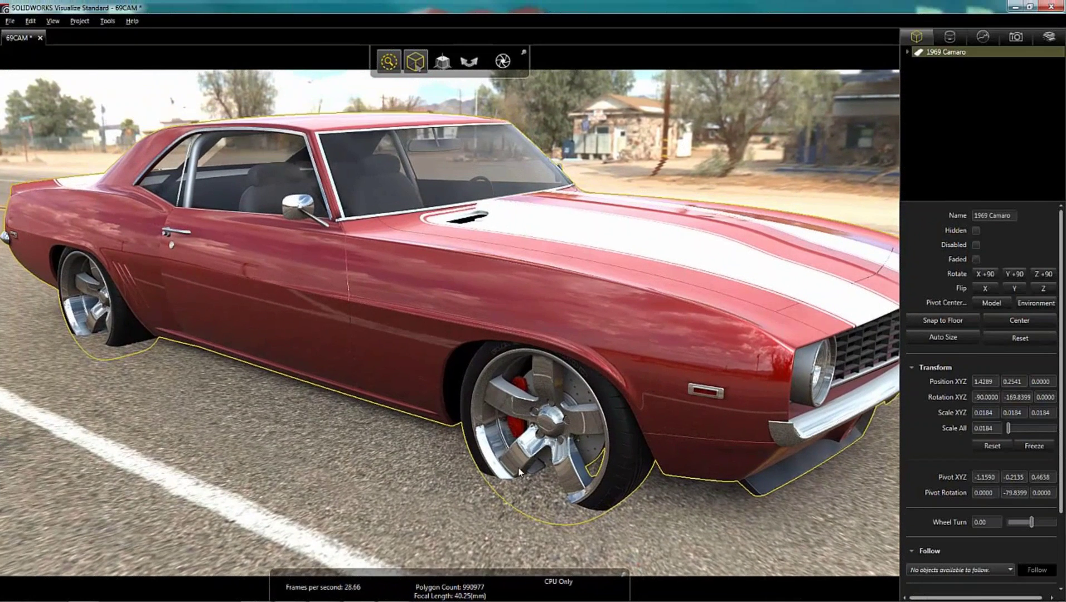
{"action": "left_click", "coordinate": [929, 323]}
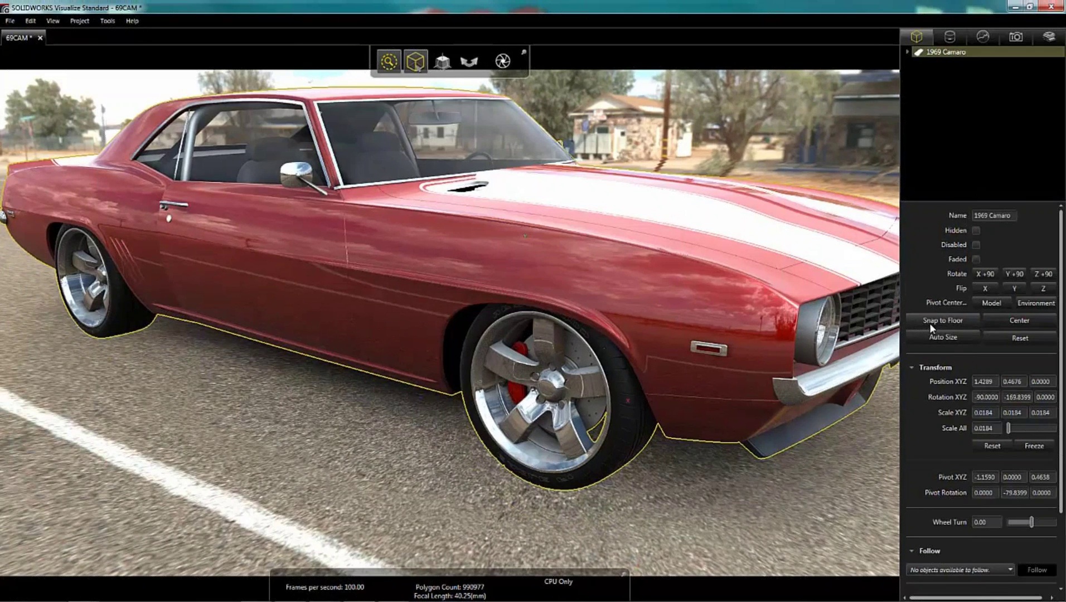
{"action": "scroll", "coordinate": [635, 404], "scroll_direction": "up", "scroll_amount": 2}
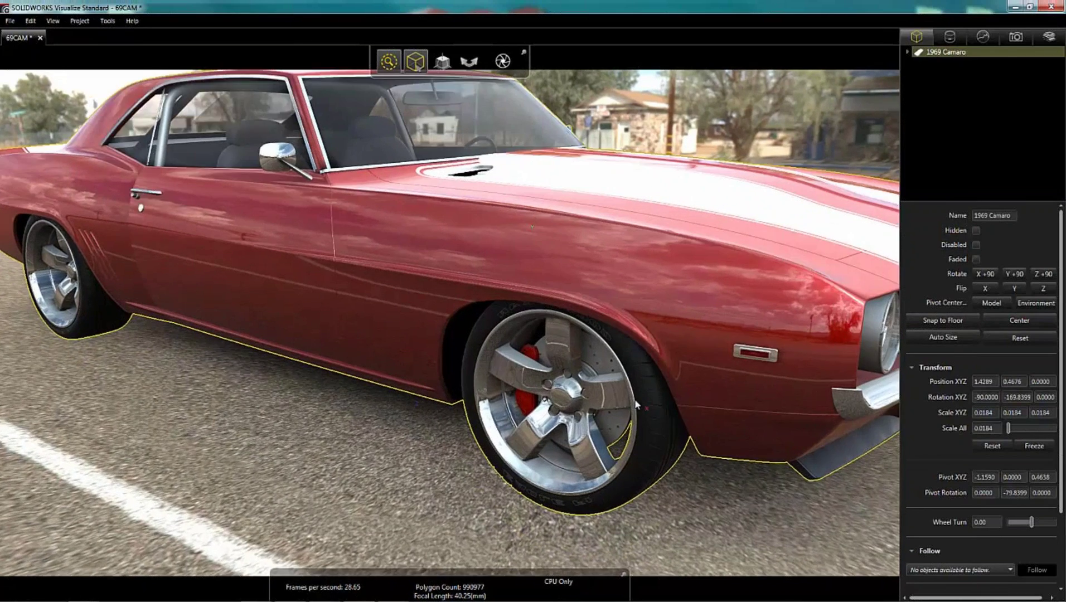
{"action": "scroll", "coordinate": [636, 405], "scroll_direction": "down", "scroll_amount": 3}
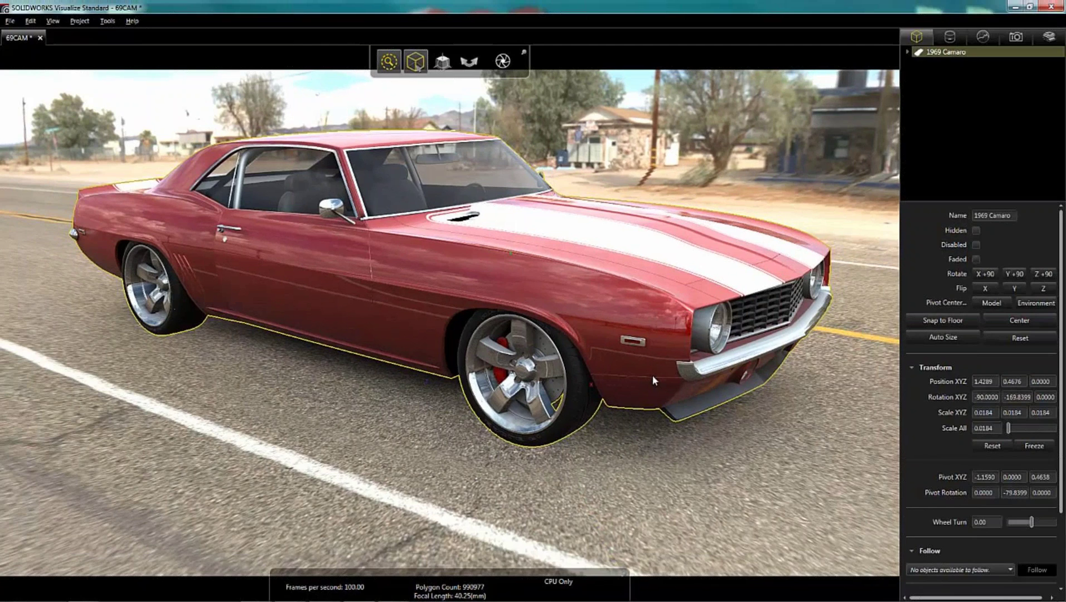
- Apply the dark grey Sparkling metallic paint from the library's Metallic Paint appearances to the front wheel's spokes
{"action": "scroll", "coordinate": [577, 267], "scroll_direction": "up", "scroll_amount": 5}
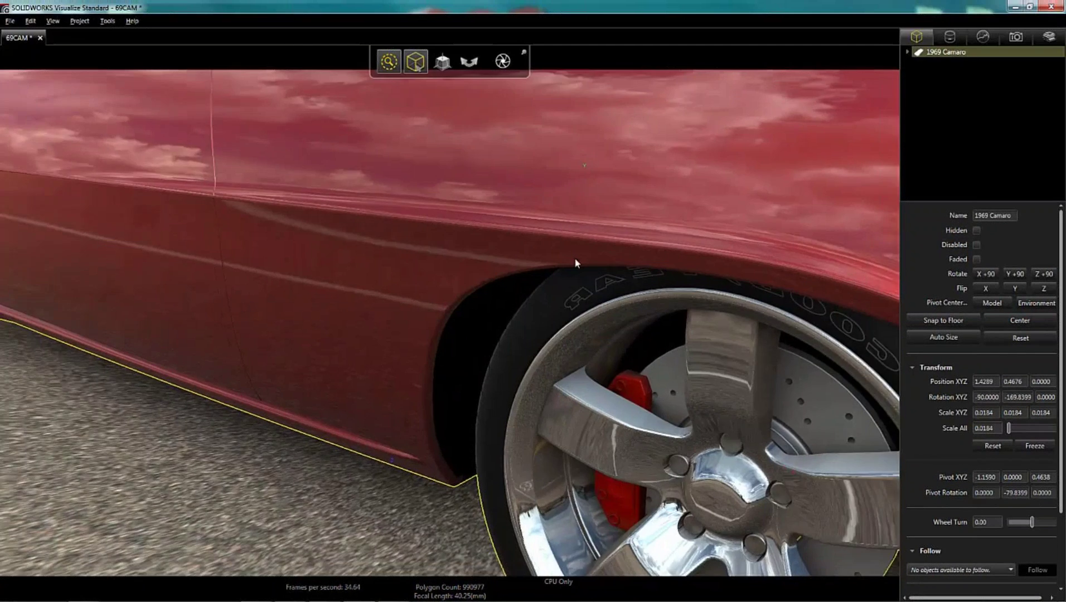
{"action": "scroll", "coordinate": [588, 282], "scroll_direction": "down", "scroll_amount": 3}
{"action": "left_click_drag", "start_coordinate": [553, 284], "coordinate": [539, 318]}
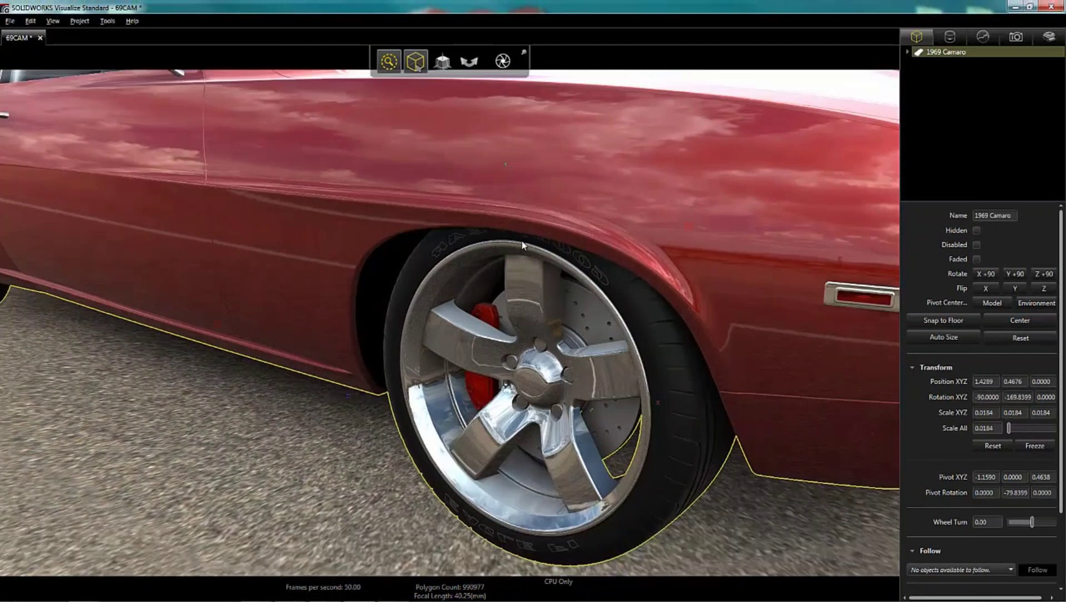
{"action": "scroll", "coordinate": [539, 318], "scroll_direction": "up", "scroll_amount": 2}
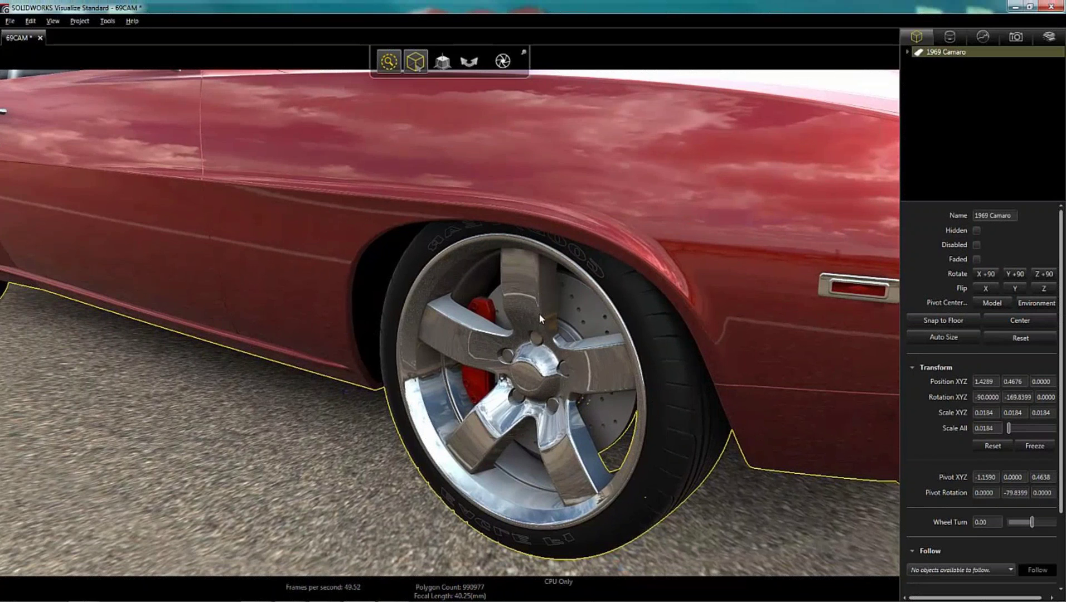
{"action": "left_click", "coordinate": [950, 39]}
{"action": "mouse_move", "coordinate": [1062, 85]}
{"action": "left_mouse_down"}
{"action": "mouse_move", "coordinate": [1063, 140]}
{"action": "mouse_move", "coordinate": [1063, 81]}
{"action": "left_mouse_up"}
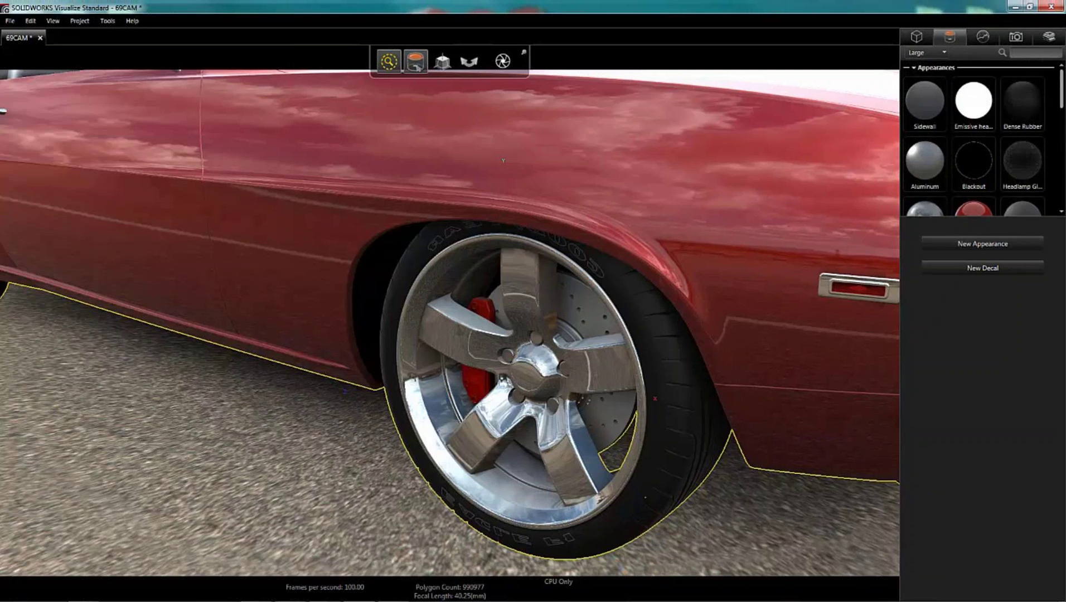
{"action": "left_click", "coordinate": [1049, 38]}
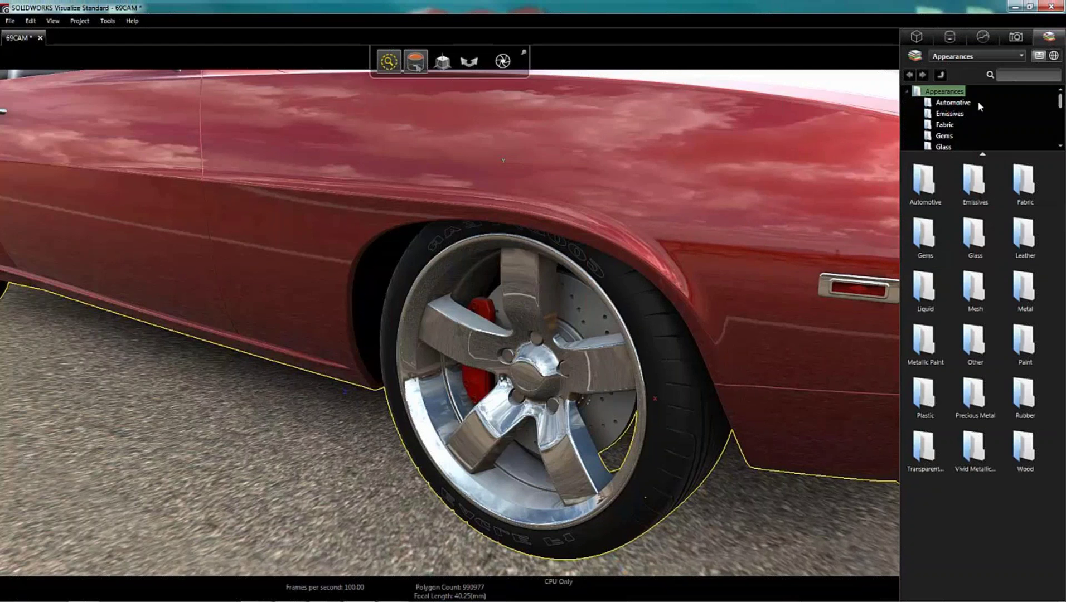
{"action": "scroll", "coordinate": [984, 132], "scroll_direction": "down", "scroll_amount": 3}
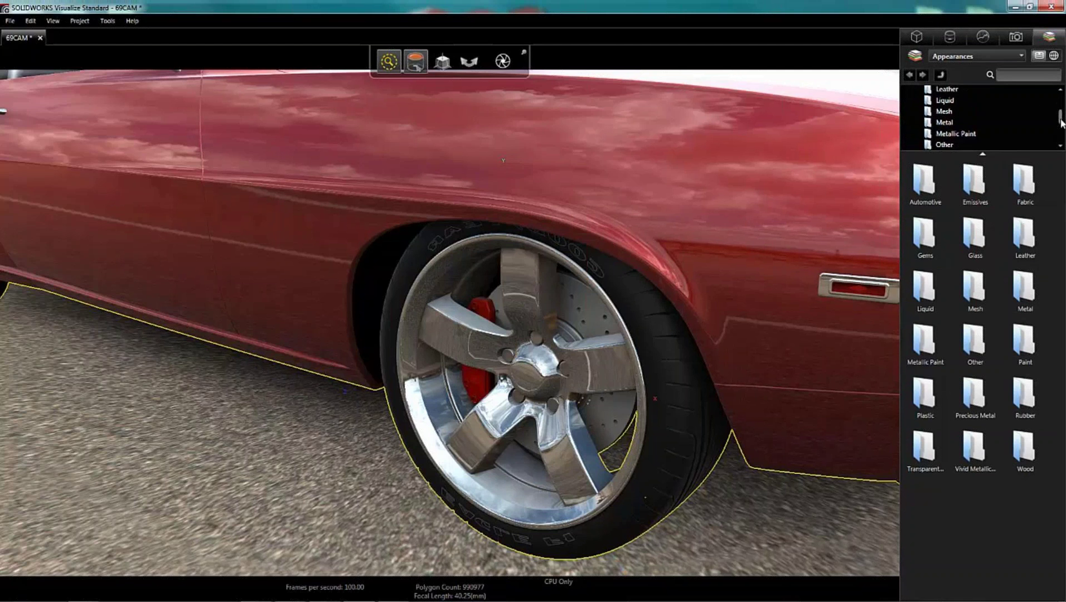
{"action": "left_click", "coordinate": [957, 117]}
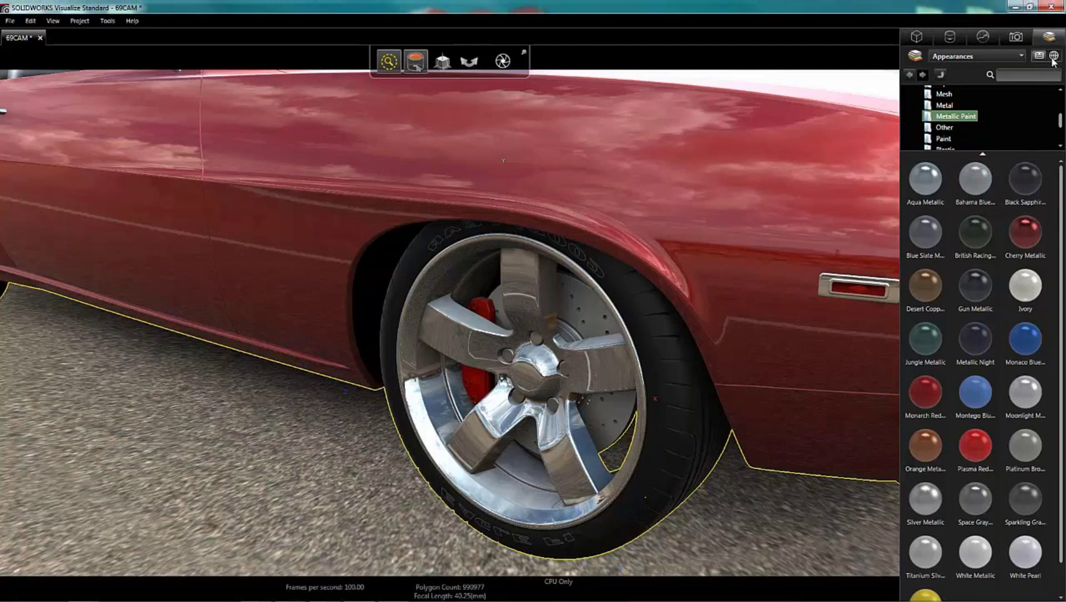
{"action": "left_click_drag", "start_coordinate": [1024, 497], "coordinate": [442, 443]}
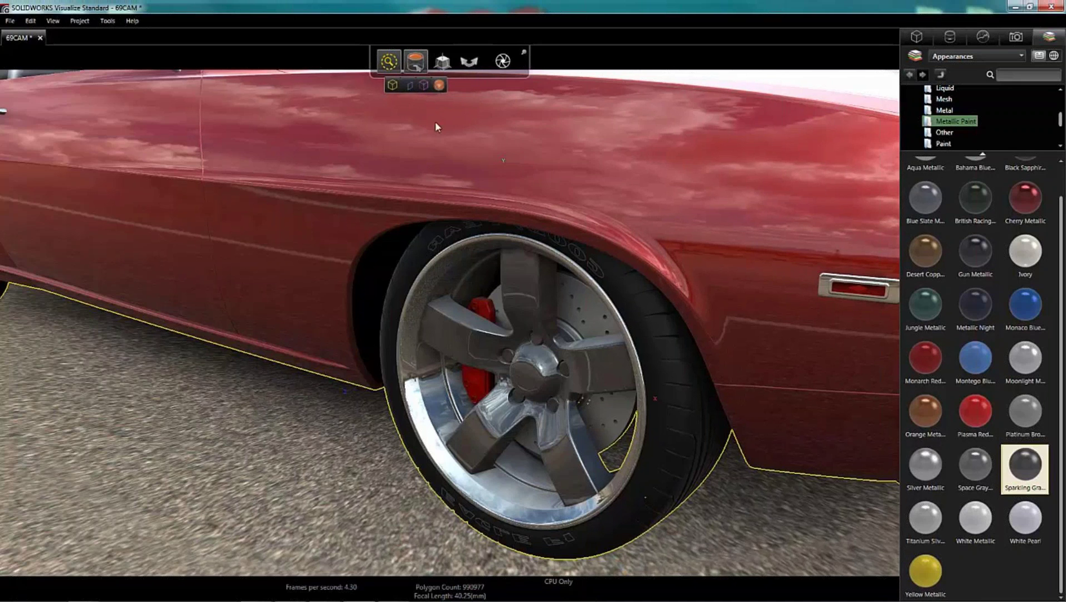
- Copy the spokes' dark grey metallic paint to the front rim and to the rear wheel's rim and spokes
{"action": "left_click", "coordinate": [485, 448]}
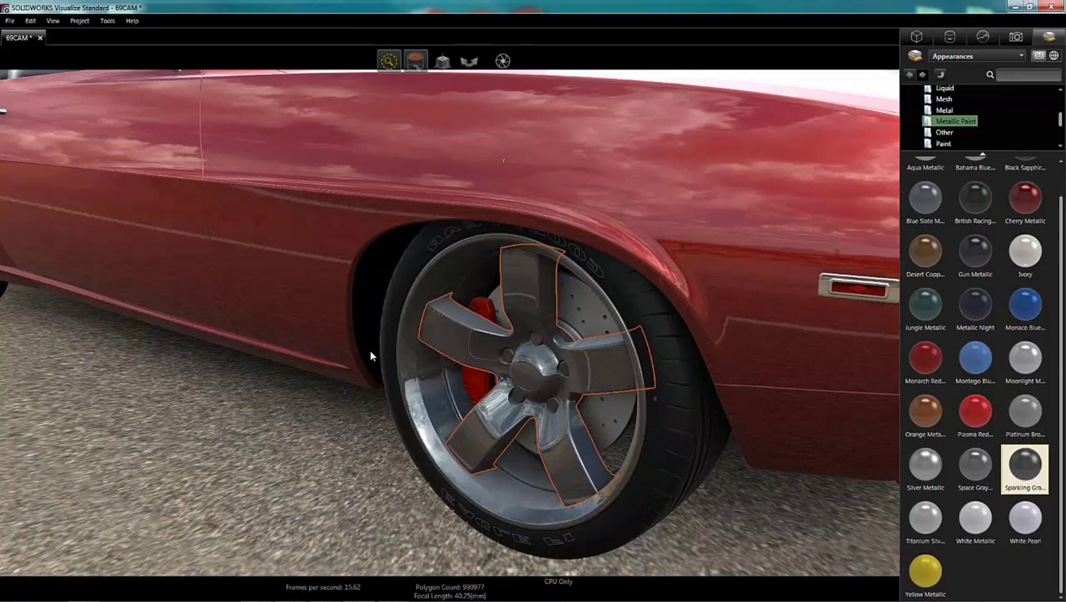
{"action": "left_click_drag", "start_coordinate": [357, 336], "coordinate": [664, 379]}
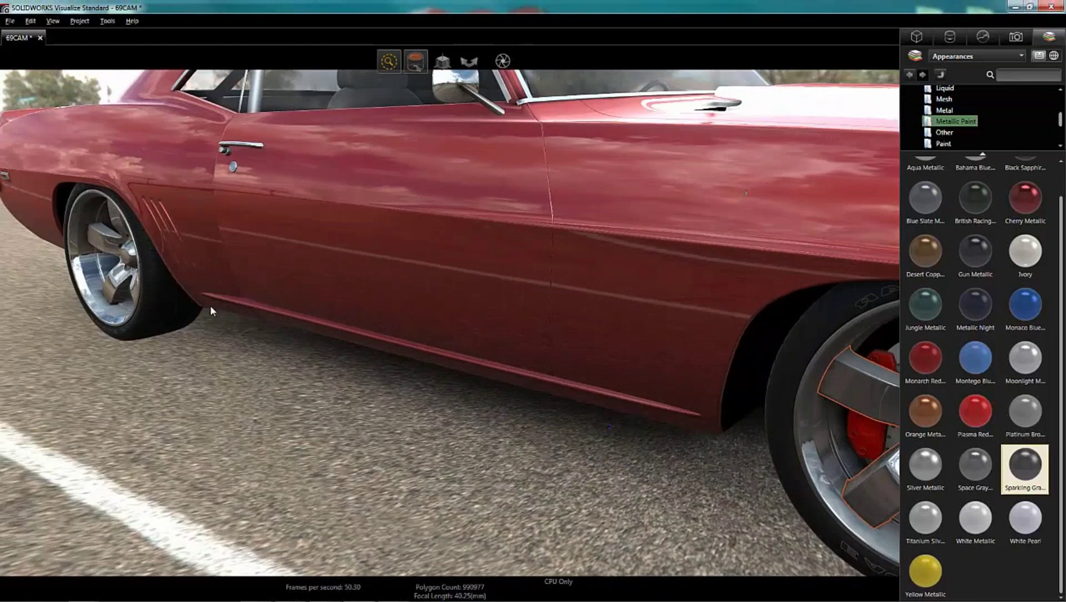
{"action": "left_click_drag", "start_coordinate": [271, 336], "coordinate": [212, 340]}
{"action": "left_click", "coordinate": [181, 312]}
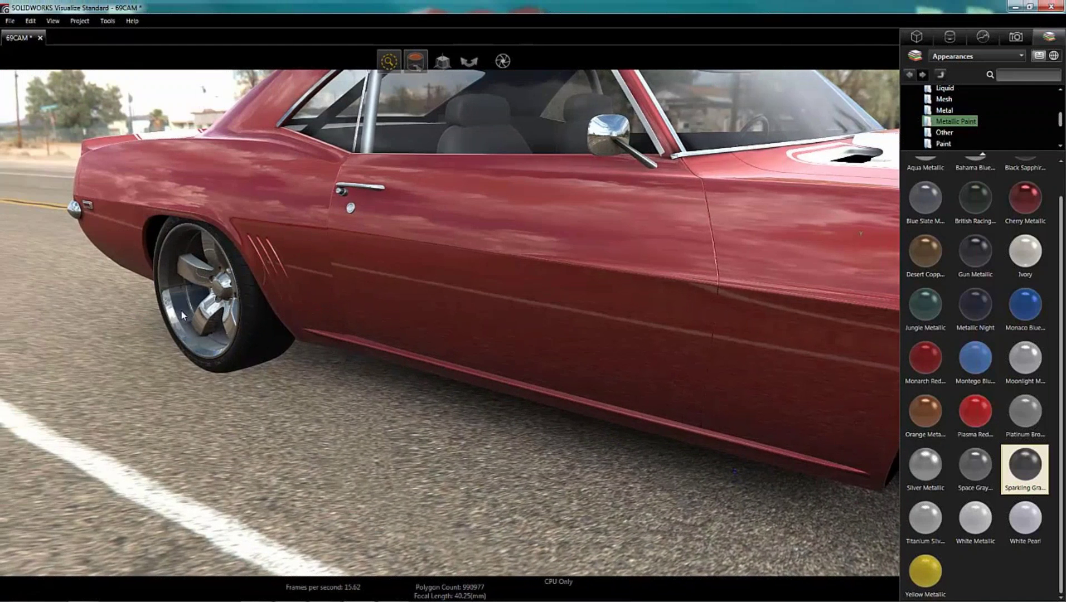
{"action": "left_click", "coordinate": [210, 315]}
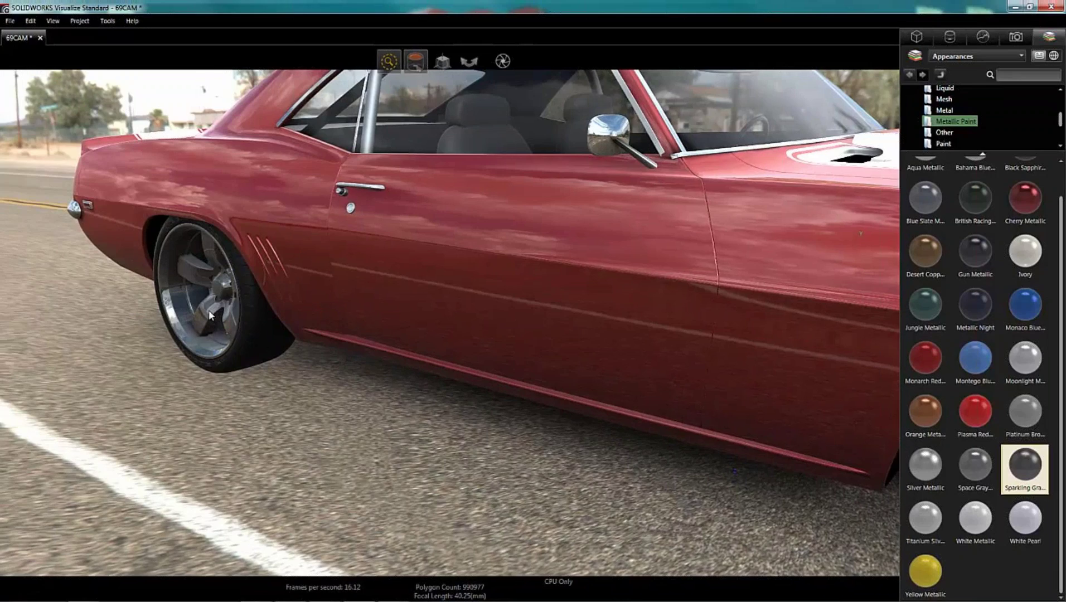
{"action": "left_click_drag", "start_coordinate": [590, 386], "coordinate": [308, 355]}
{"action": "right_click_drag", "start_coordinate": [503, 382], "coordinate": [504, 474]}
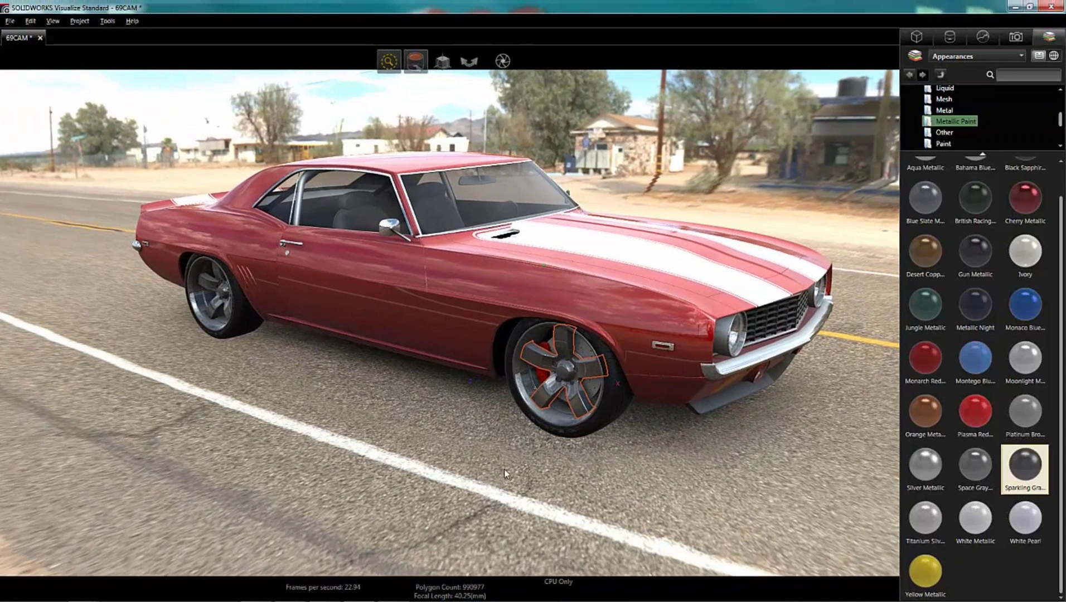
{"action": "left_click", "coordinate": [685, 192]}
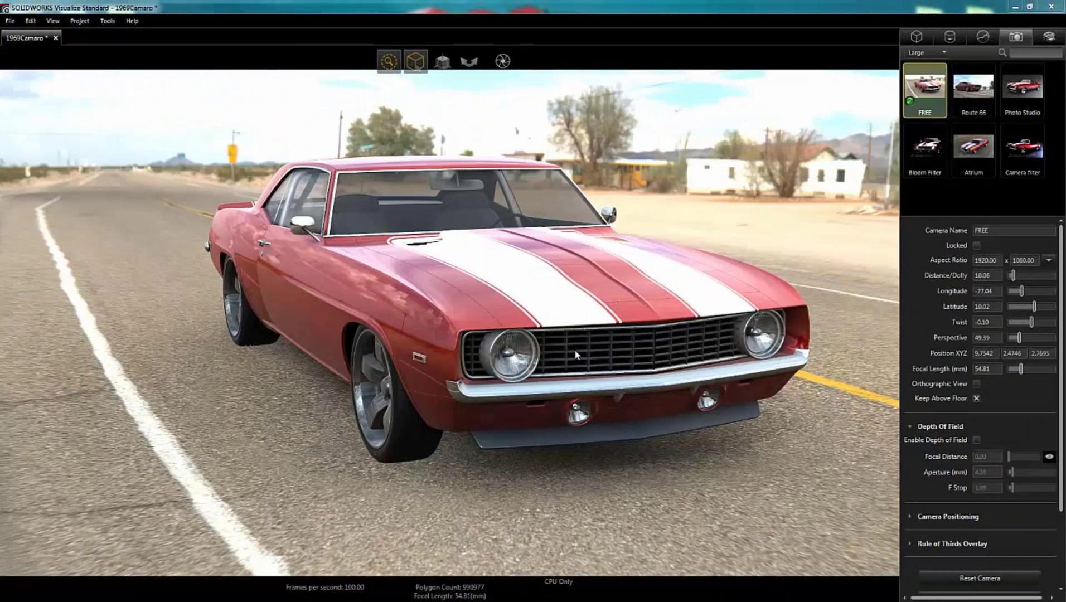
- Pick the headlight glass as a single part and hide it
{"action": "right_click_drag", "start_coordinate": [573, 347], "coordinate": [617, 408]}
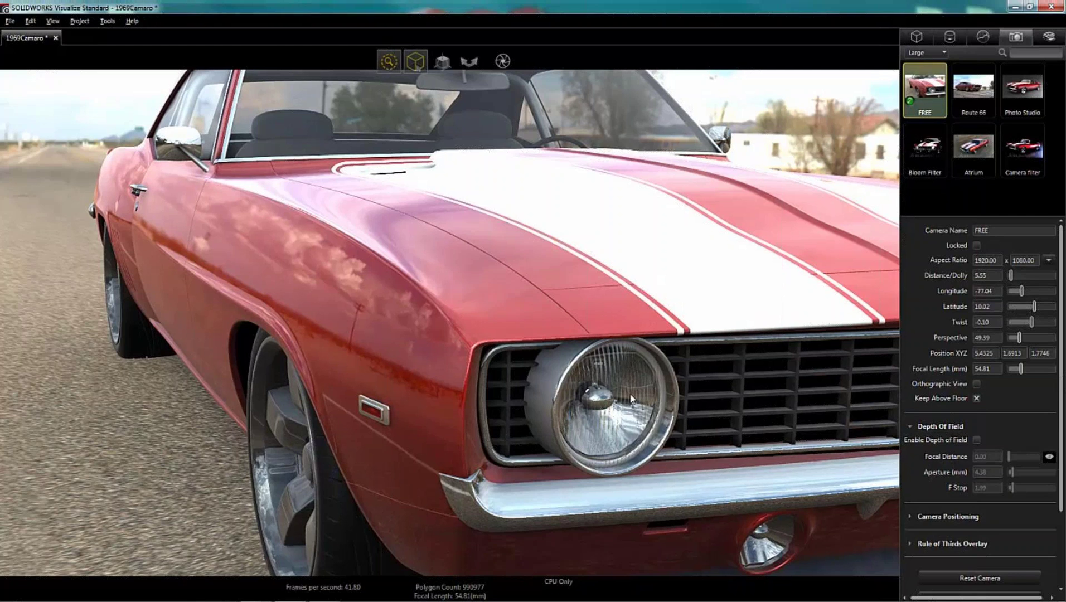
{"action": "mouse_move", "coordinate": [417, 68]}
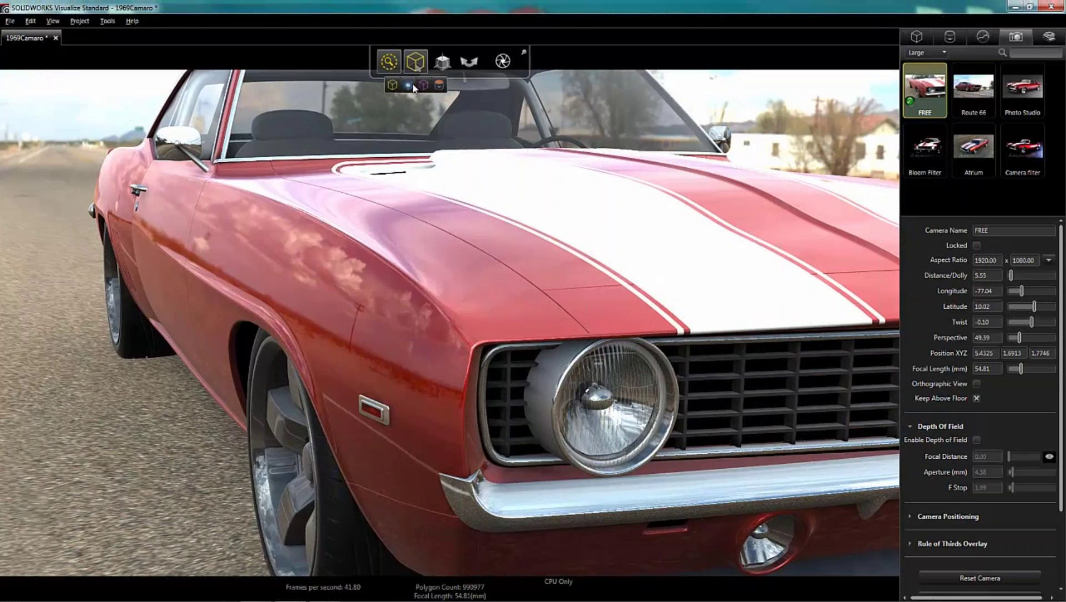
{"action": "left_click", "coordinate": [423, 85]}
{"action": "left_click", "coordinate": [642, 408]}
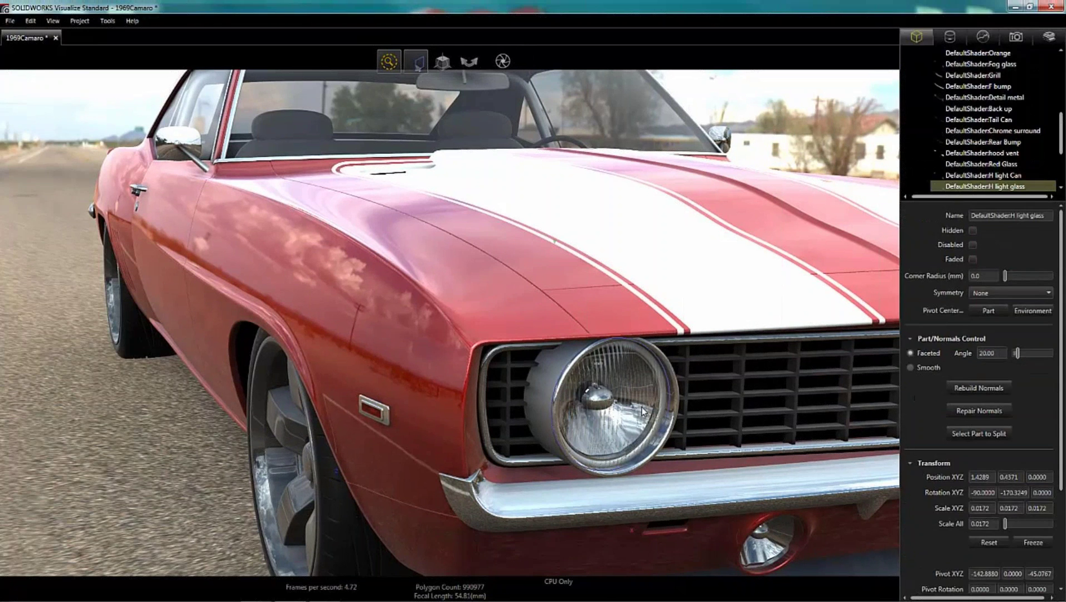
{"action": "right_click", "coordinate": [642, 408]}
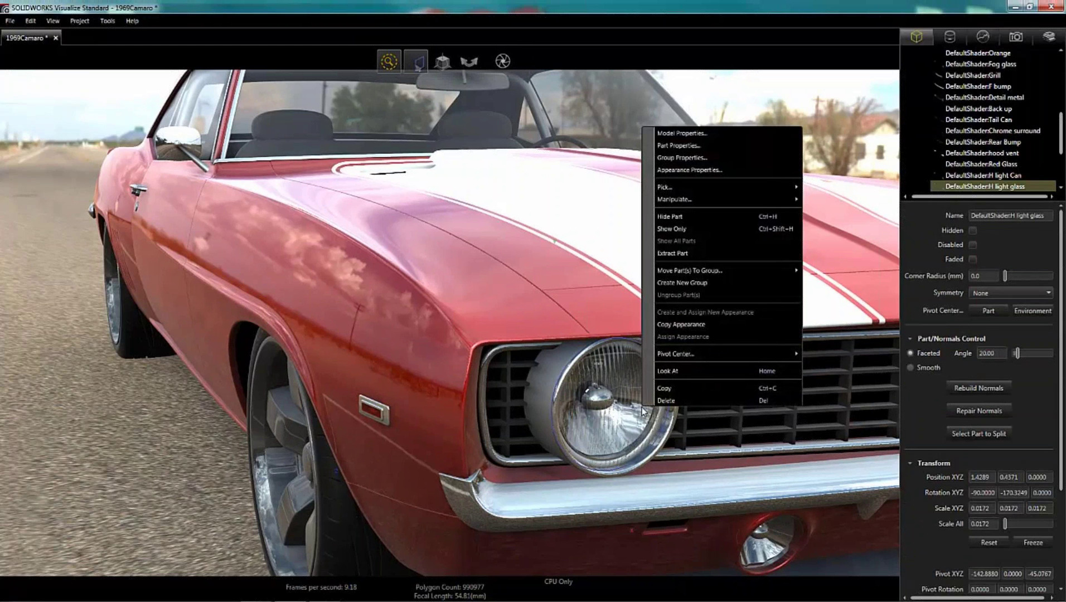
{"action": "left_click", "coordinate": [676, 217]}
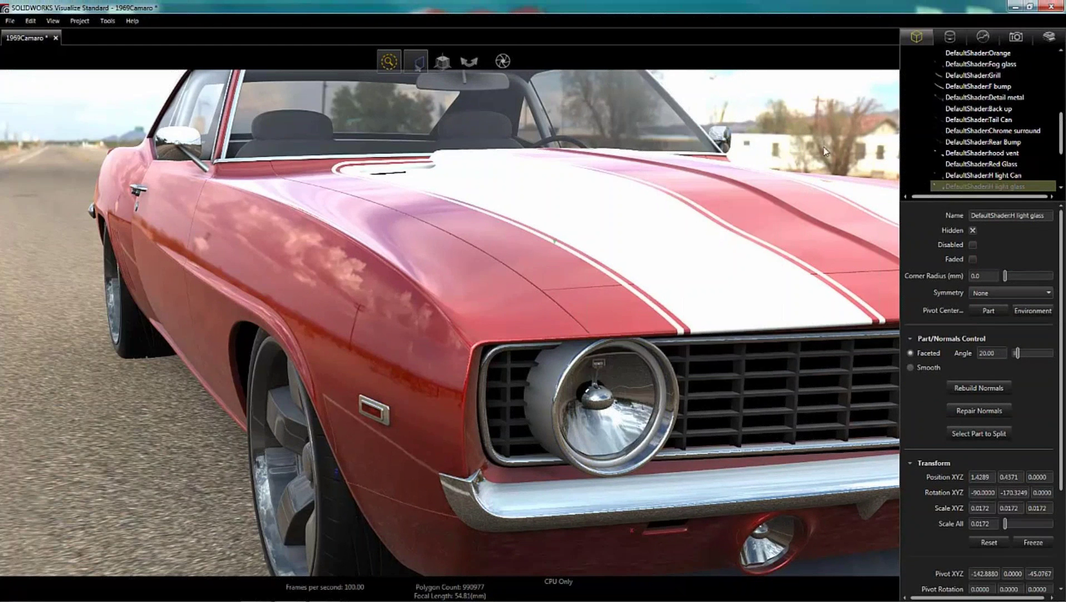
- Apply the Xenon 8000K appearance from the Emissives library to the inside of the exposed headlight
{"action": "left_click", "coordinate": [1048, 37]}
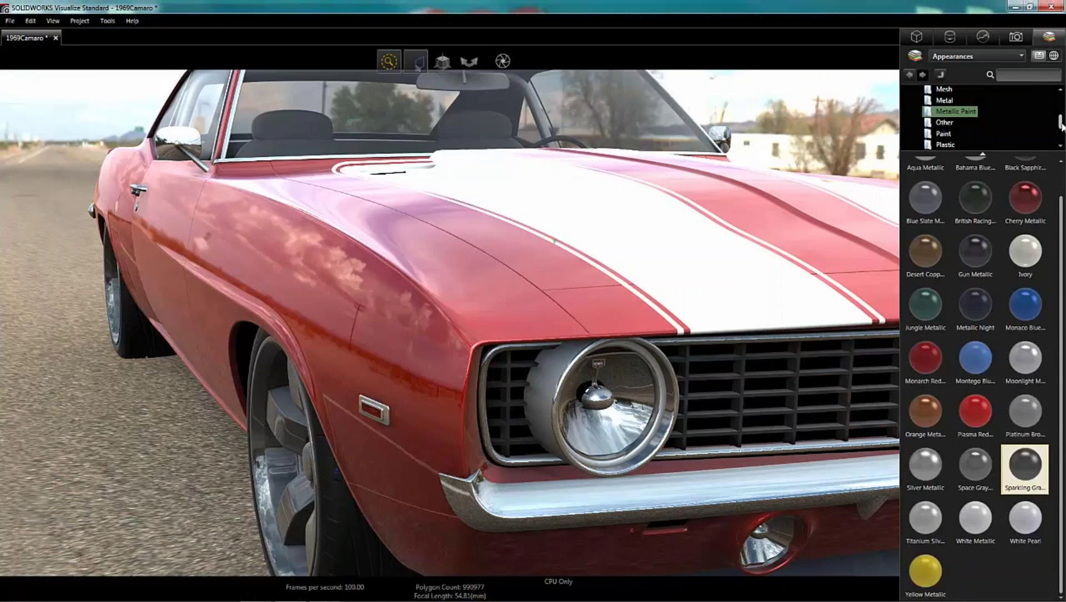
{"action": "mouse_move", "coordinate": [1061, 127]}
{"action": "left_mouse_down"}
{"action": "mouse_move", "coordinate": [1062, 144]}
{"action": "mouse_move", "coordinate": [1060, 103]}
{"action": "left_mouse_up"}
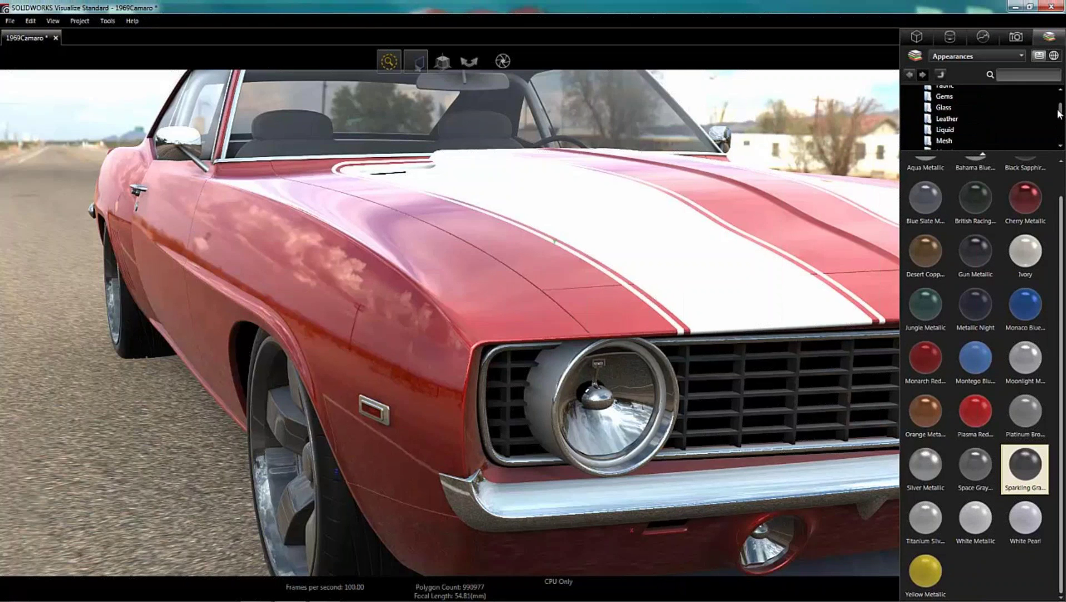
{"action": "left_click", "coordinate": [949, 104]}
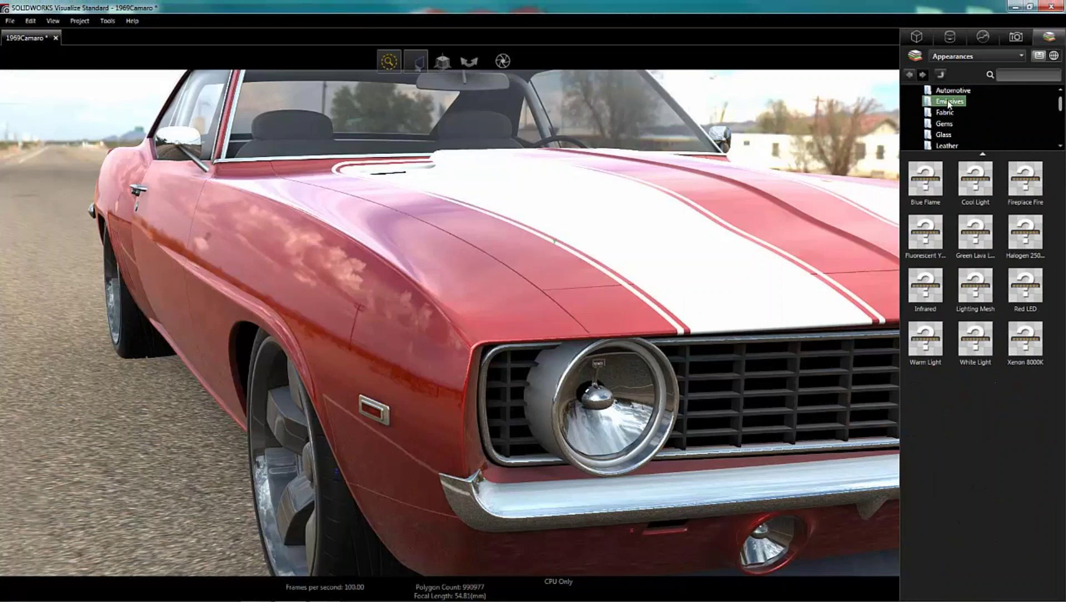
{"action": "left_click_drag", "start_coordinate": [1030, 341], "coordinate": [640, 400]}
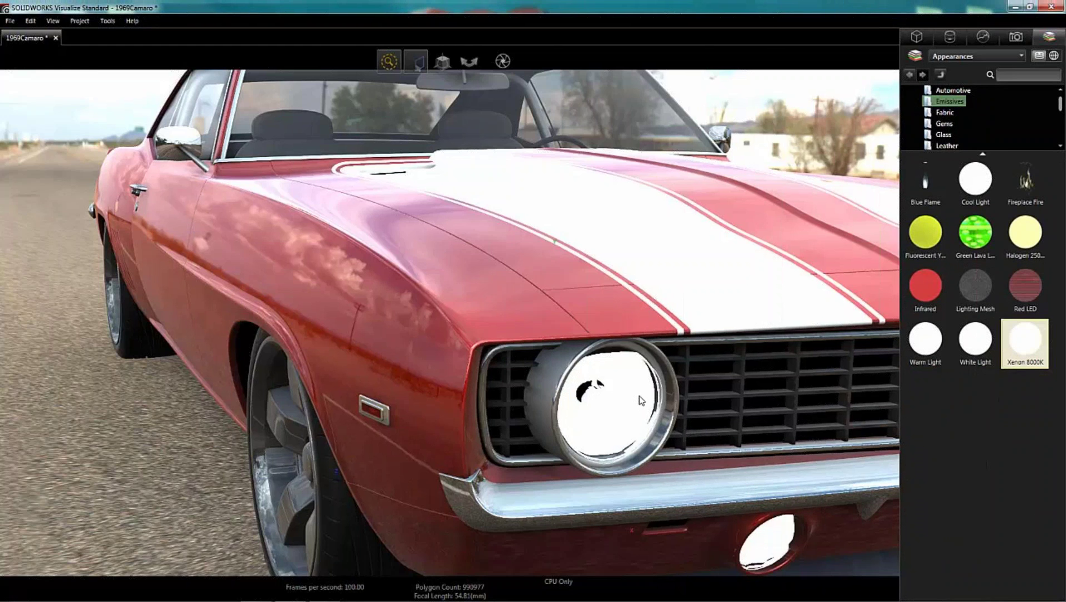
{"action": "scroll", "coordinate": [614, 432], "scroll_direction": "down", "scroll_amount": 10}
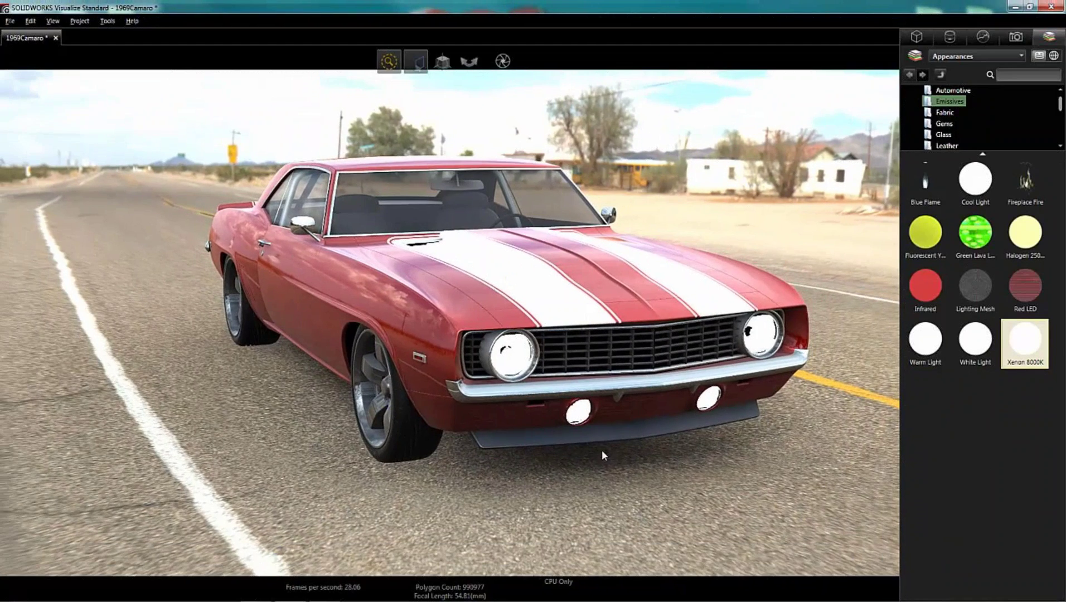
{"action": "left_click_drag", "start_coordinate": [511, 457], "coordinate": [536, 463]}
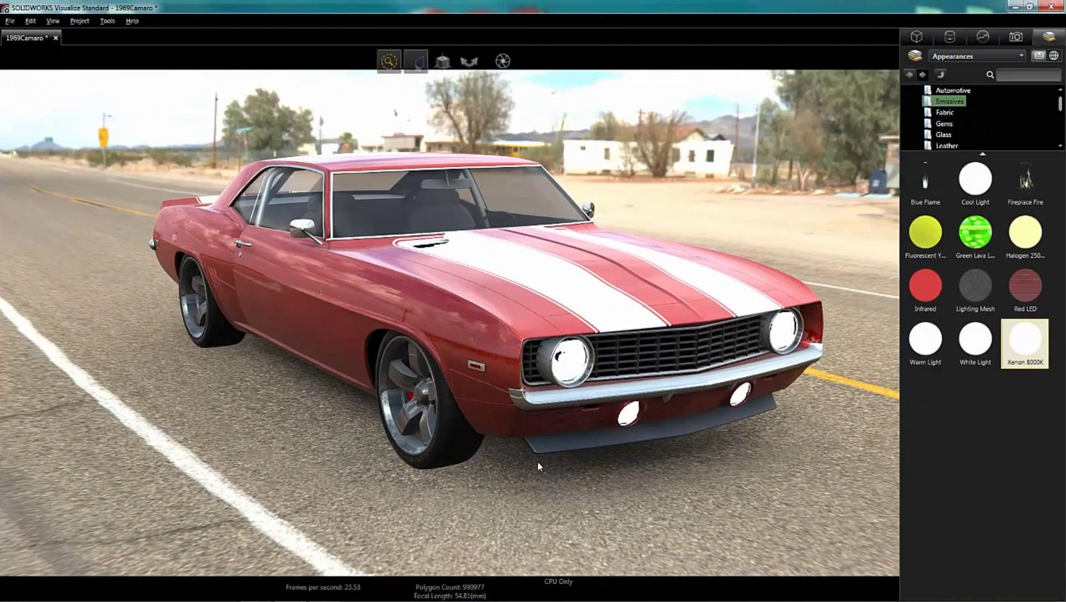
- Show the hidden H light glass part again and clear the selection
{"action": "left_click", "coordinate": [913, 38]}
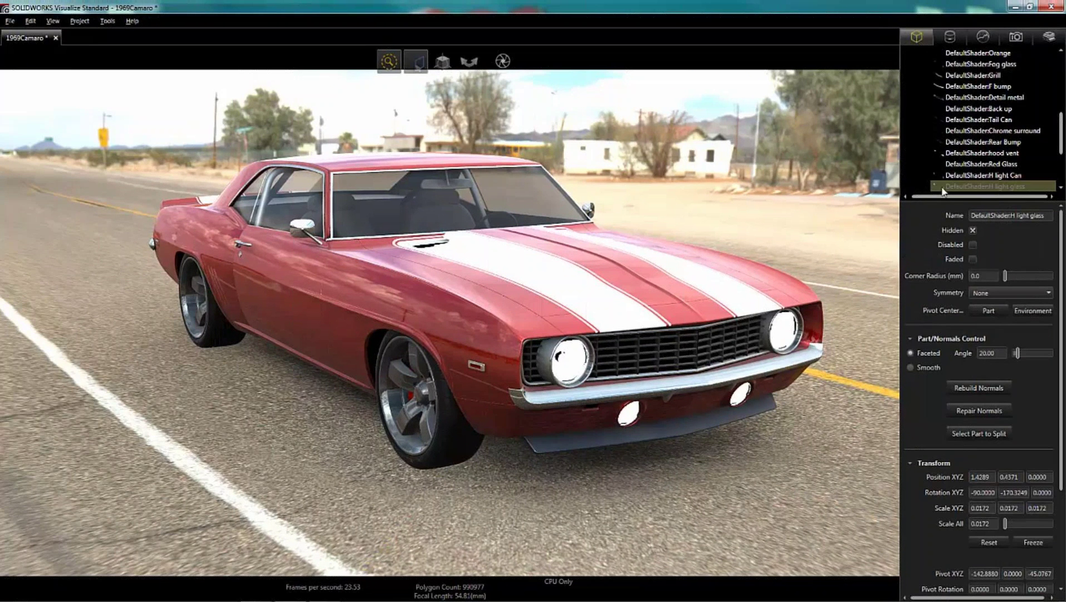
{"action": "right_click", "coordinate": [965, 189]}
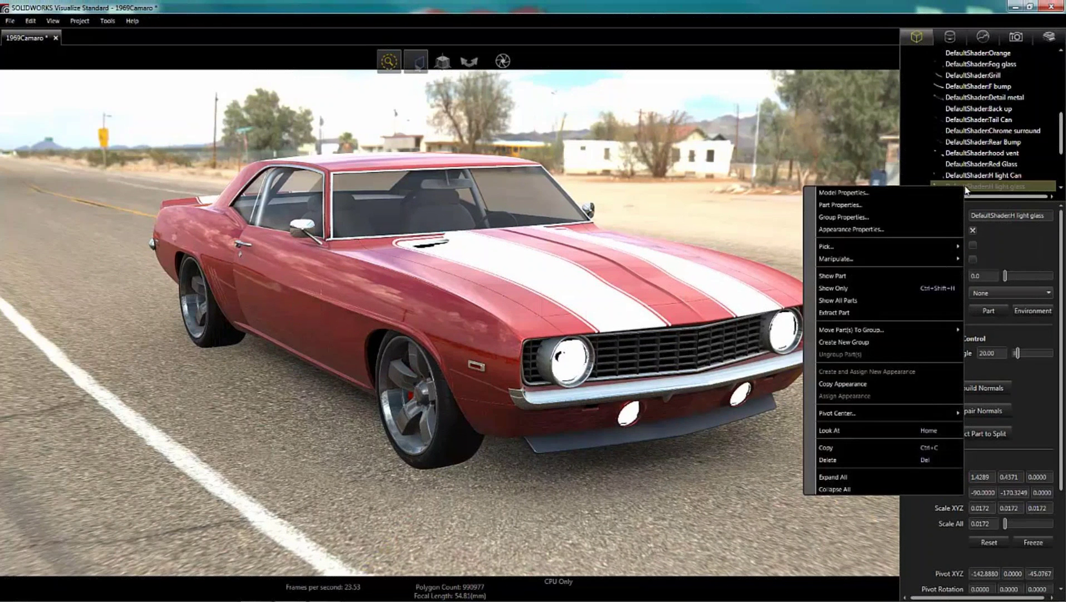
{"action": "left_click", "coordinate": [834, 278]}
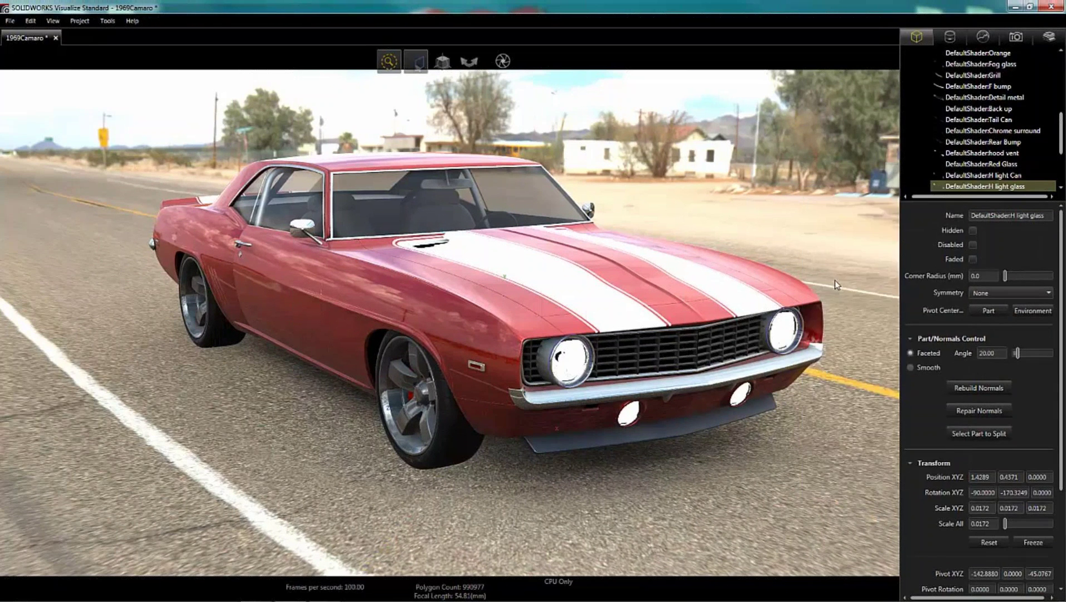
{"action": "left_click", "coordinate": [687, 509]}
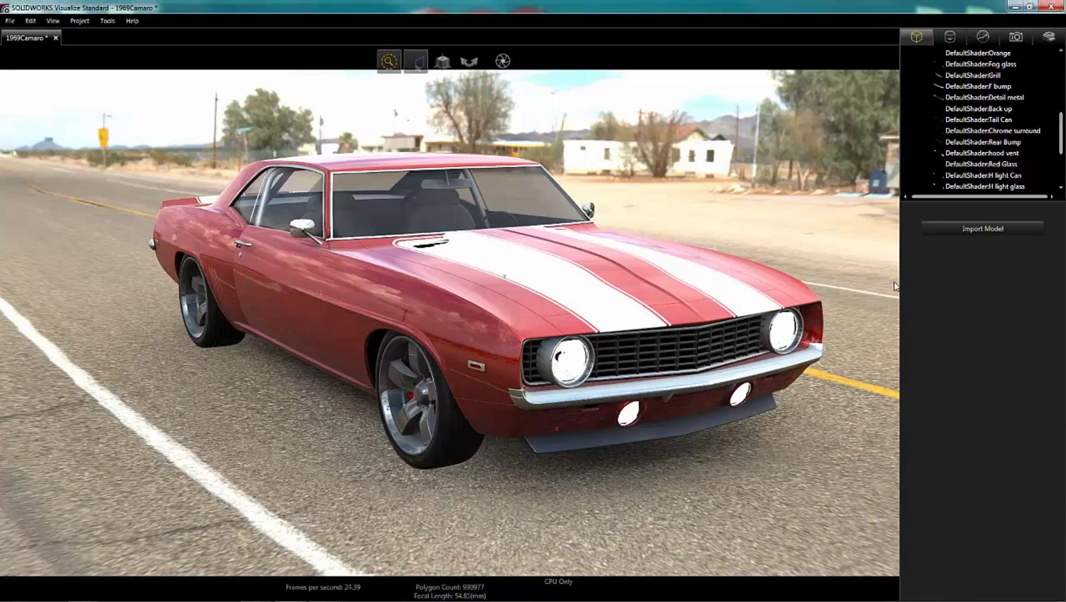
- Select the whole 1969 Camaro model, set its Wheel Turn to -29, and clear the selection
{"action": "left_click_drag", "start_coordinate": [1059, 130], "coordinate": [992, 65]}
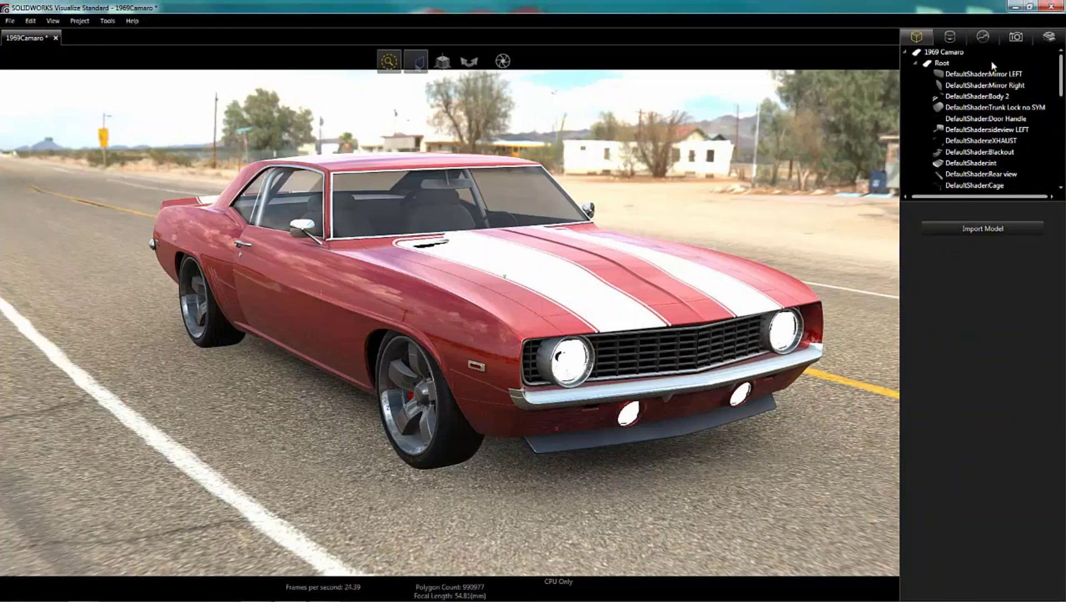
{"action": "left_click", "coordinate": [937, 64]}
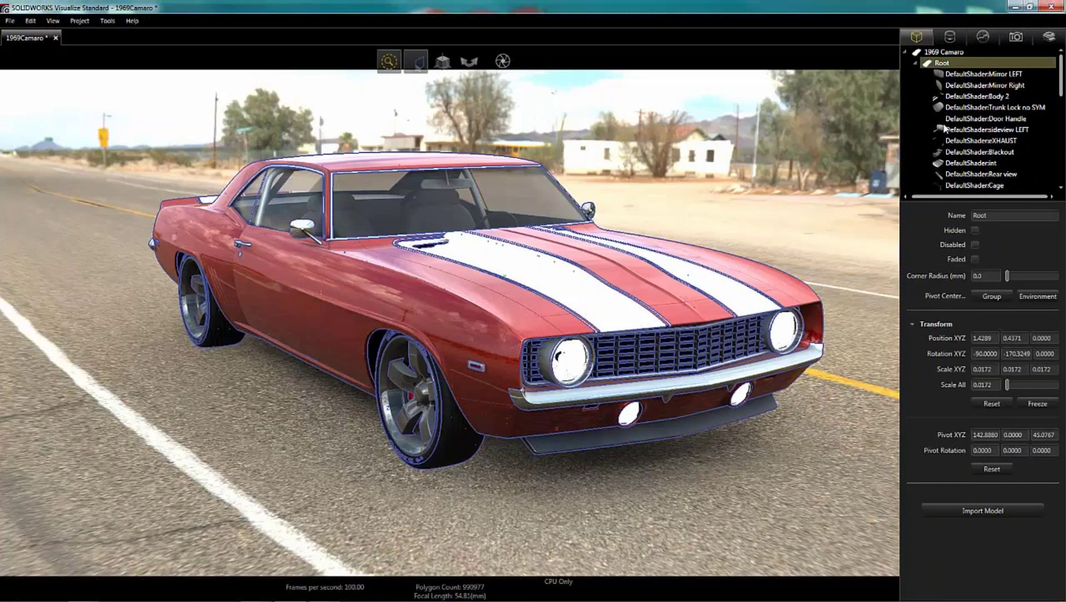
{"action": "left_click", "coordinate": [944, 55]}
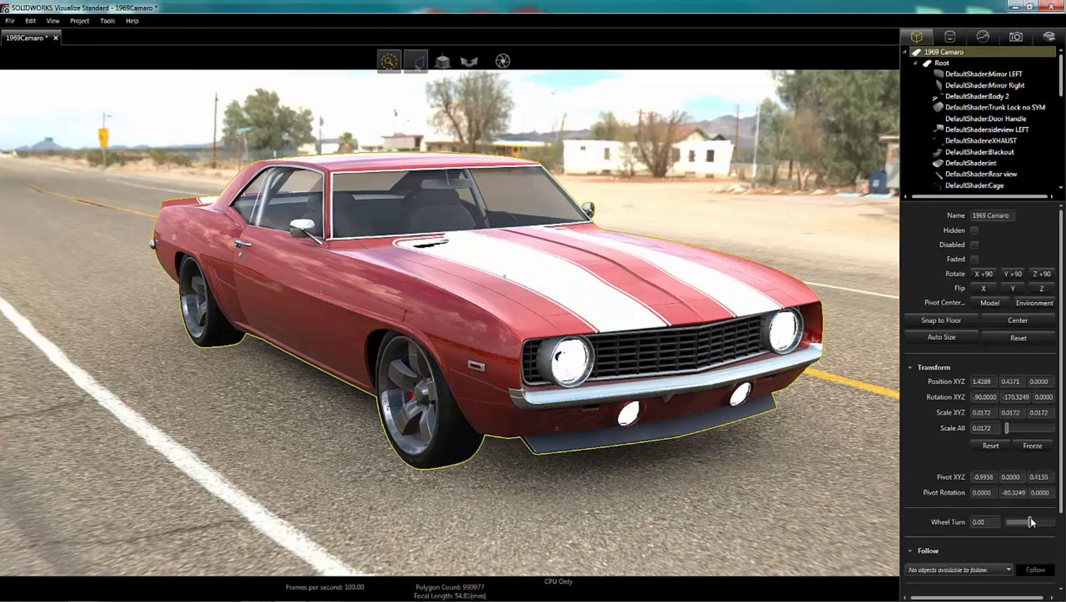
{"action": "double_click", "coordinate": [981, 522]}
{"action": "type", "text": "-15"}
{"action": "key", "text": "Return"}
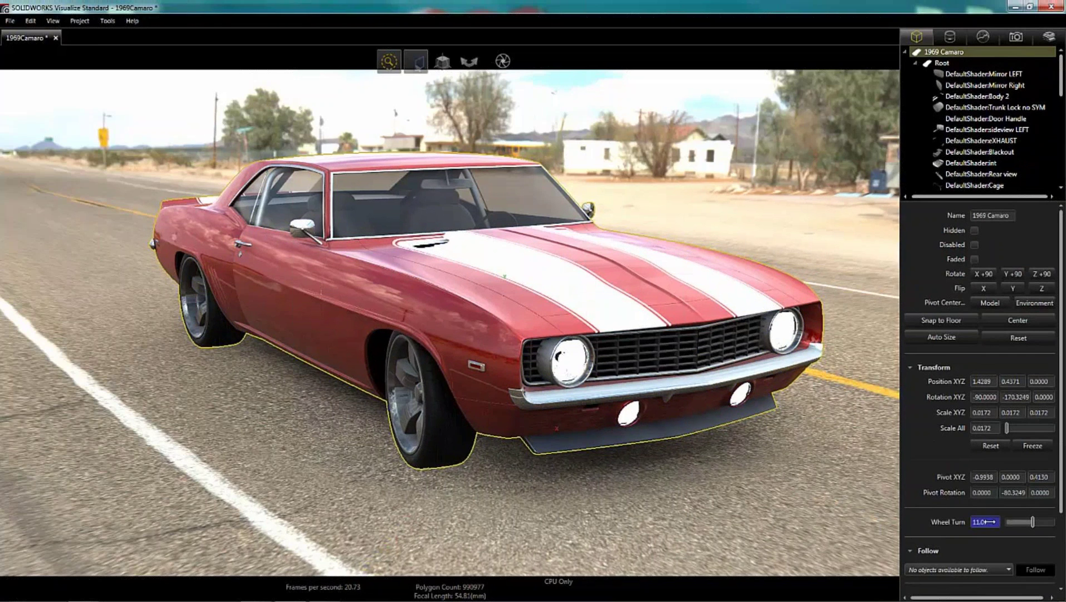
{"action": "left_click_drag", "start_coordinate": [980, 524], "coordinate": [965, 526]}
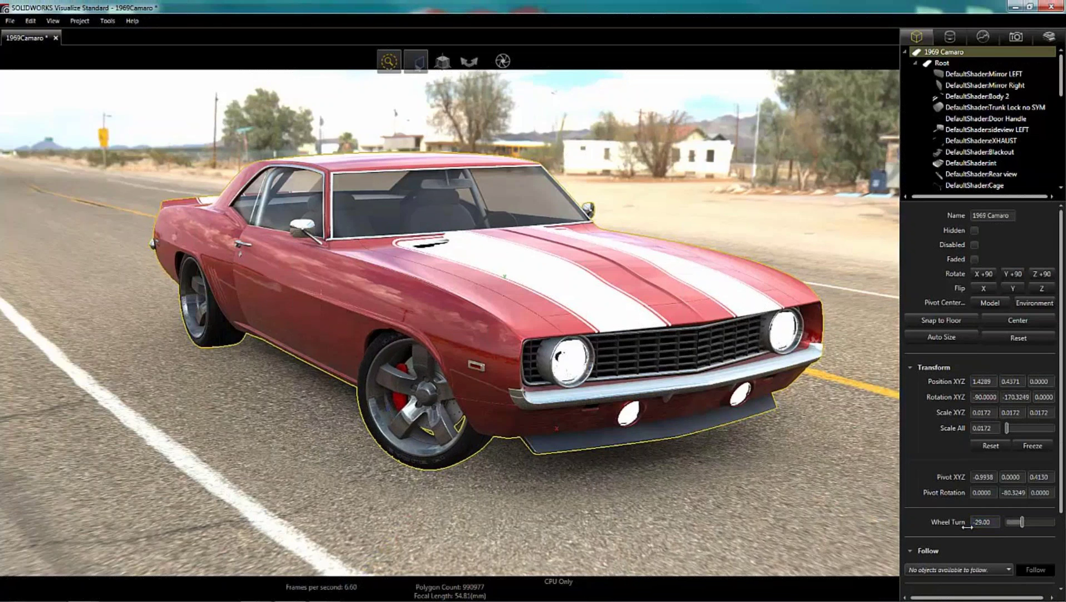
{"action": "left_click", "coordinate": [805, 218]}
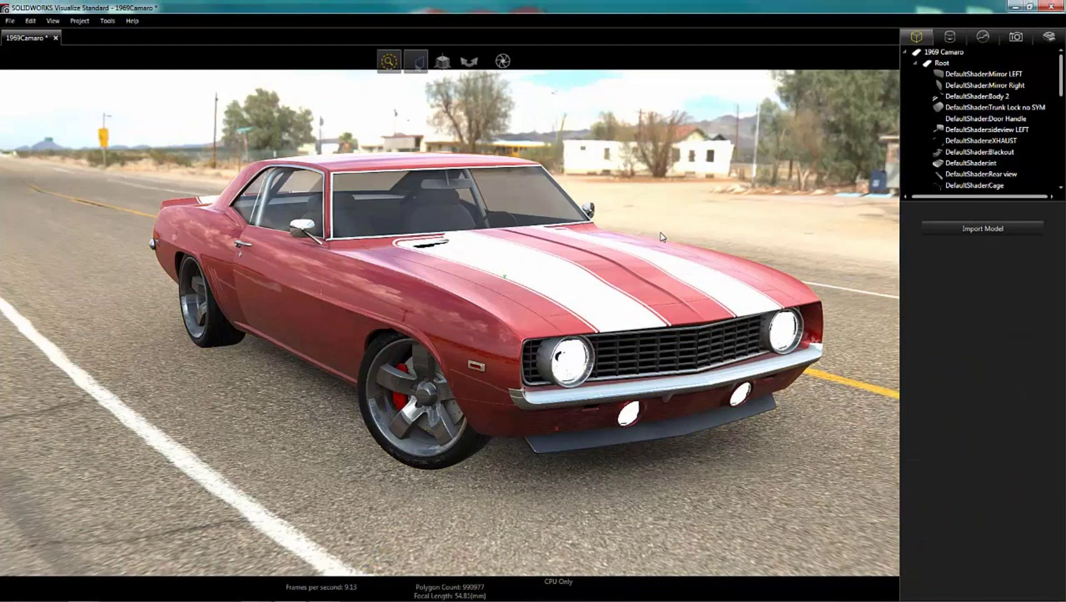
- Apply Monaco Blue from the Metallic Paint library to the car body and replace it with Metallic Night
{"action": "left_click", "coordinate": [1040, 35]}
{"action": "left_click_drag", "start_coordinate": [1061, 105], "coordinate": [1061, 117]}
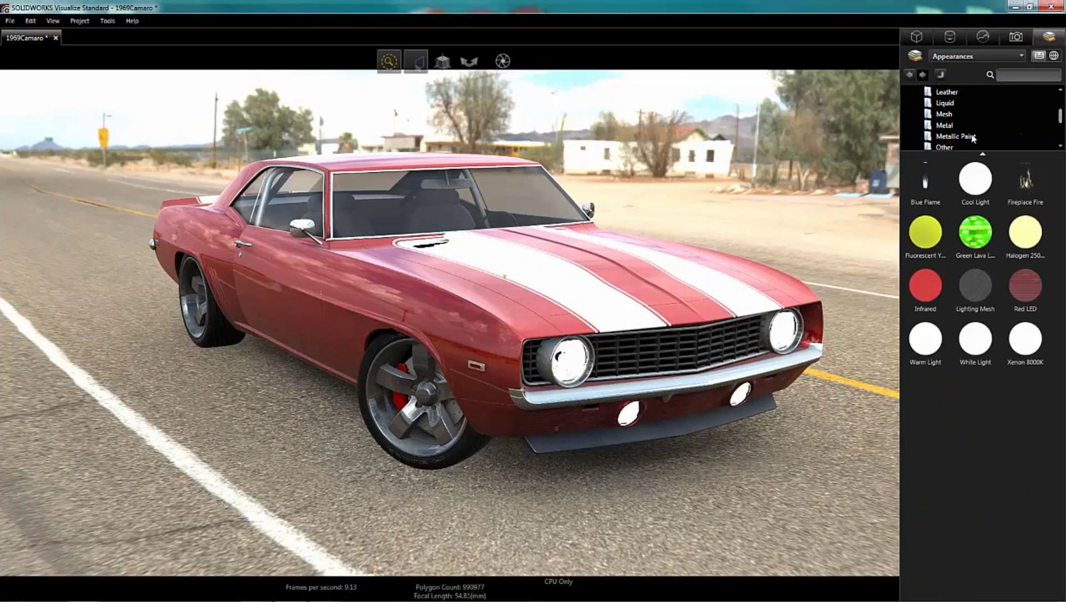
{"action": "left_click", "coordinate": [973, 136]}
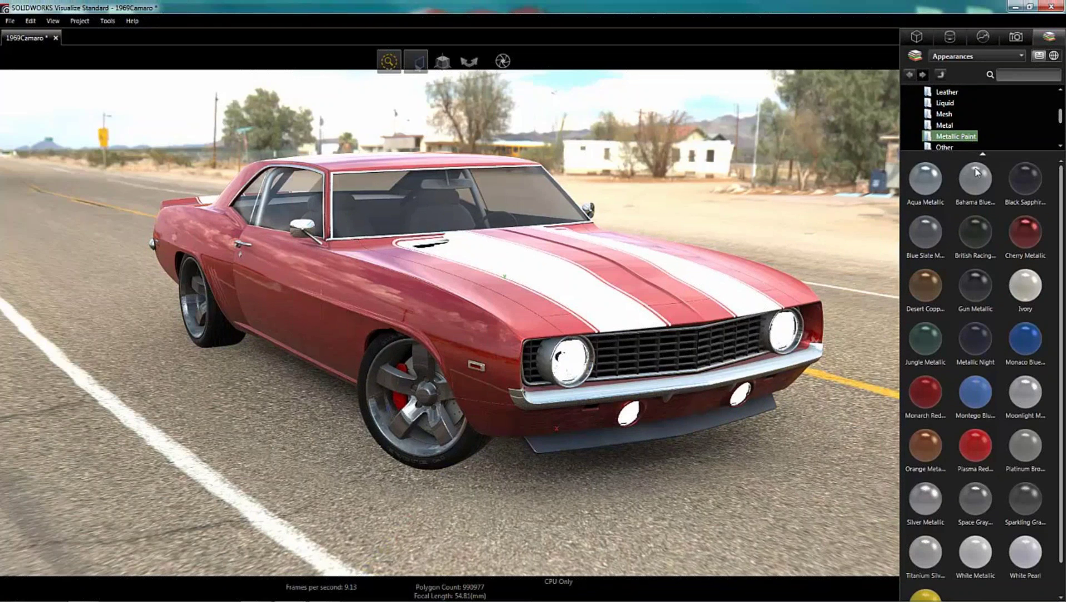
{"action": "mouse_move", "coordinate": [1023, 341]}
{"action": "left_mouse_down"}
{"action": "mouse_move", "coordinate": [681, 371]}
{"action": "mouse_move", "coordinate": [522, 316]}
{"action": "left_mouse_up"}
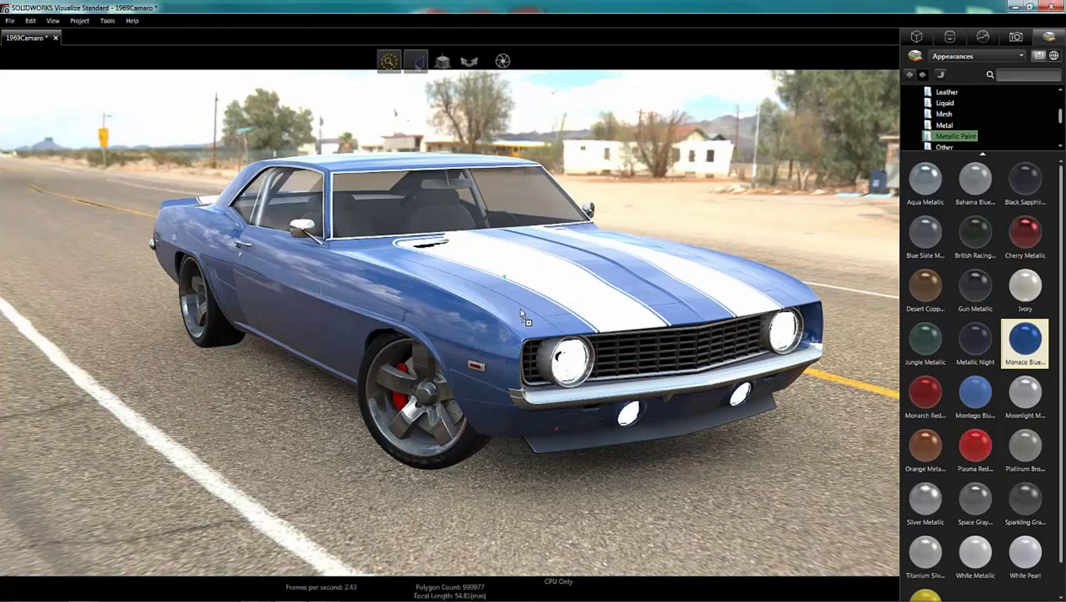
{"action": "left_click_drag", "start_coordinate": [981, 340], "coordinate": [527, 330]}
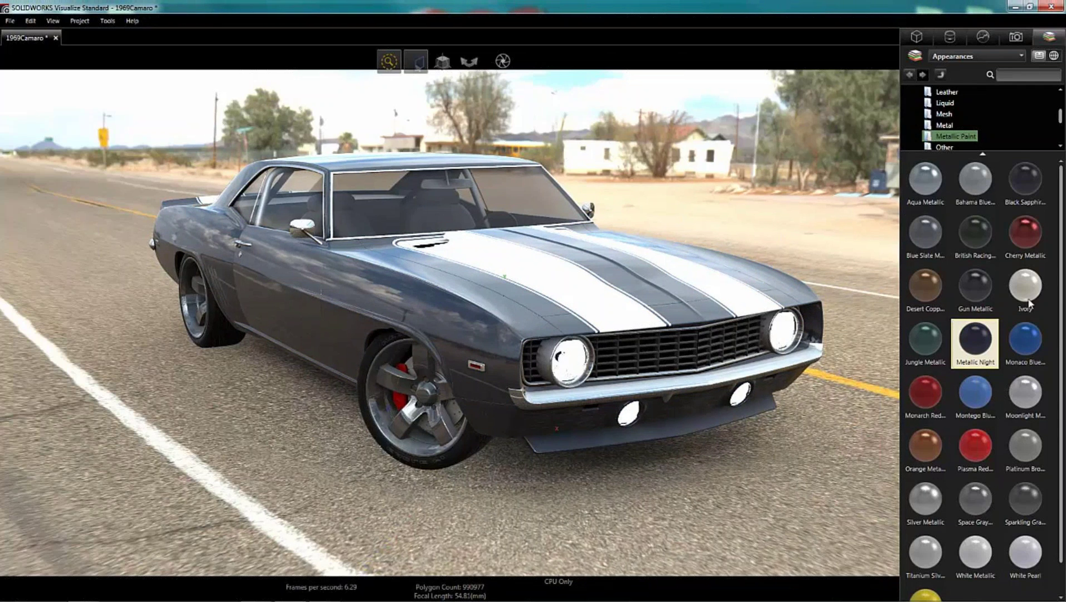
{"action": "left_click_drag", "start_coordinate": [1061, 268], "coordinate": [1059, 310]}
{"action": "scroll", "coordinate": [1037, 234], "scroll_direction": "up", "scroll_amount": 1}
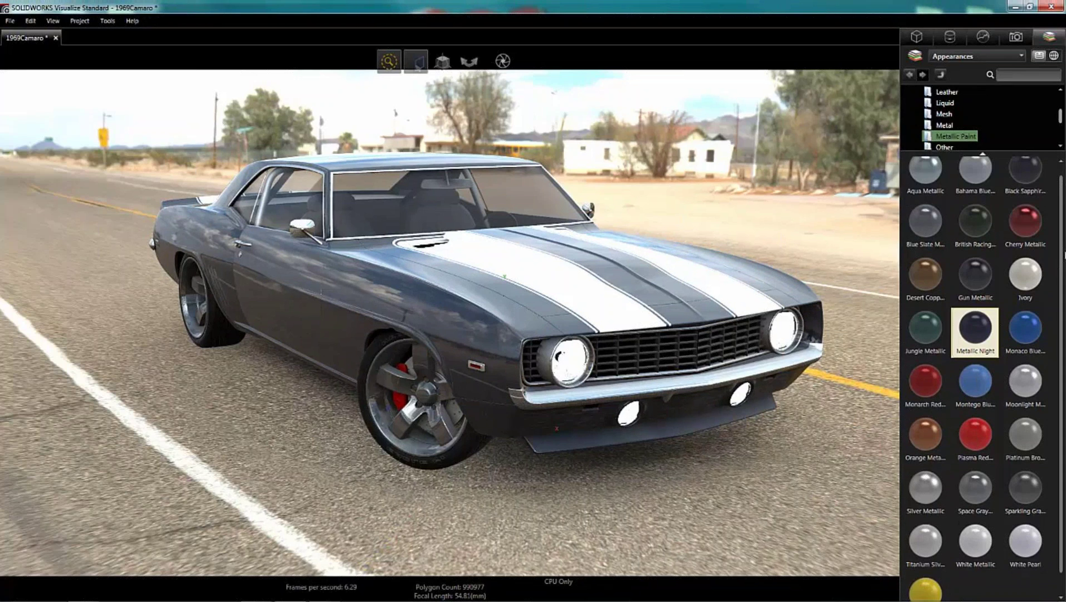
{"action": "left_click_drag", "start_coordinate": [1028, 186], "coordinate": [876, 271]}
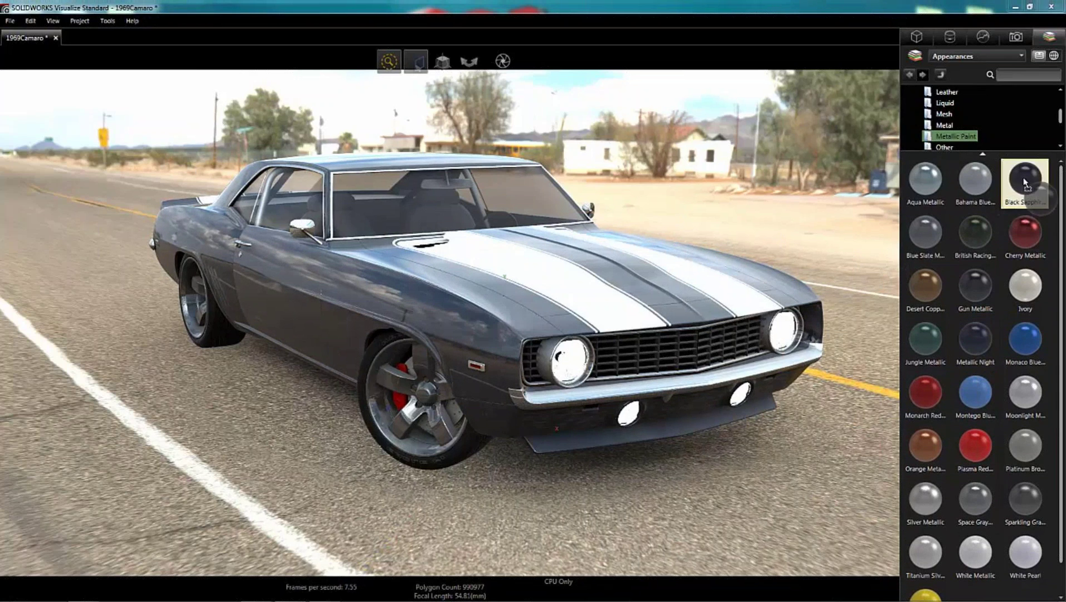
{"action": "mouse_move", "coordinate": [1021, 230]}
{"action": "left_mouse_down"}
{"action": "mouse_move", "coordinate": [632, 312]}
{"action": "mouse_move", "coordinate": [744, 318]}
{"action": "mouse_move", "coordinate": [1017, 240]}
{"action": "left_mouse_up"}
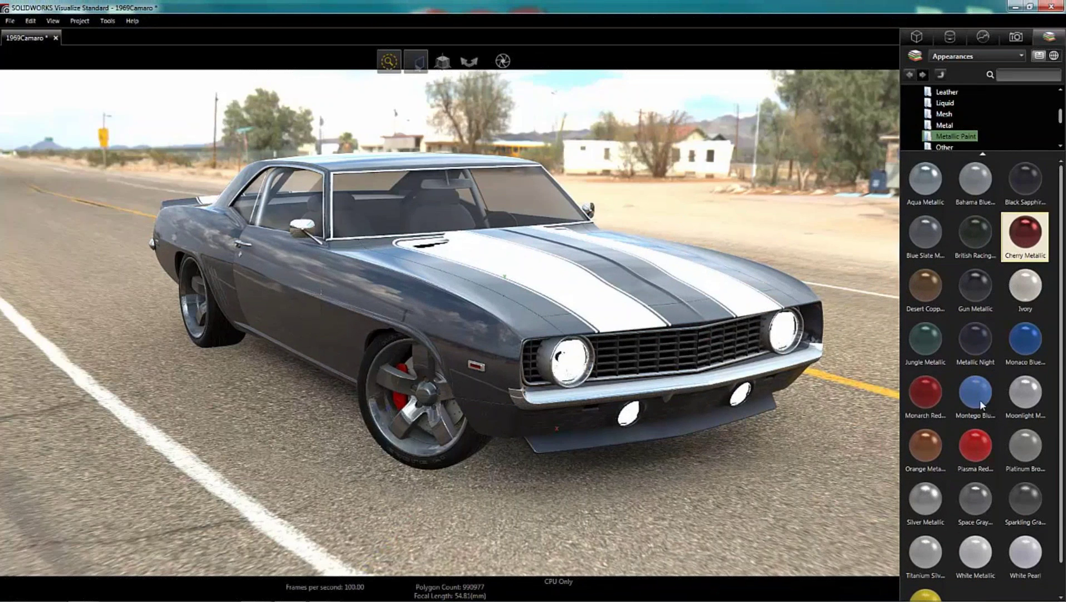
{"action": "mouse_move", "coordinate": [925, 446]}
{"action": "left_mouse_down"}
{"action": "mouse_move", "coordinate": [616, 326]}
{"action": "mouse_move", "coordinate": [822, 383]}
{"action": "mouse_move", "coordinate": [912, 446]}
{"action": "left_mouse_up"}
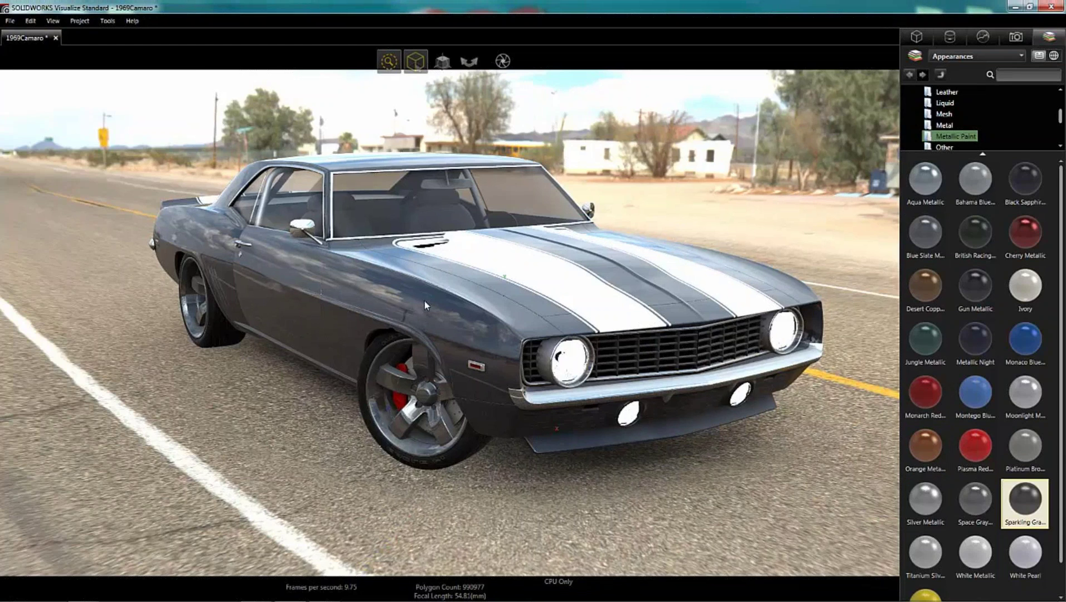
- Pick the body paint with appearance selection, raise its Clearcoat to 28, and clear the selection
{"action": "mouse_move", "coordinate": [415, 63]}
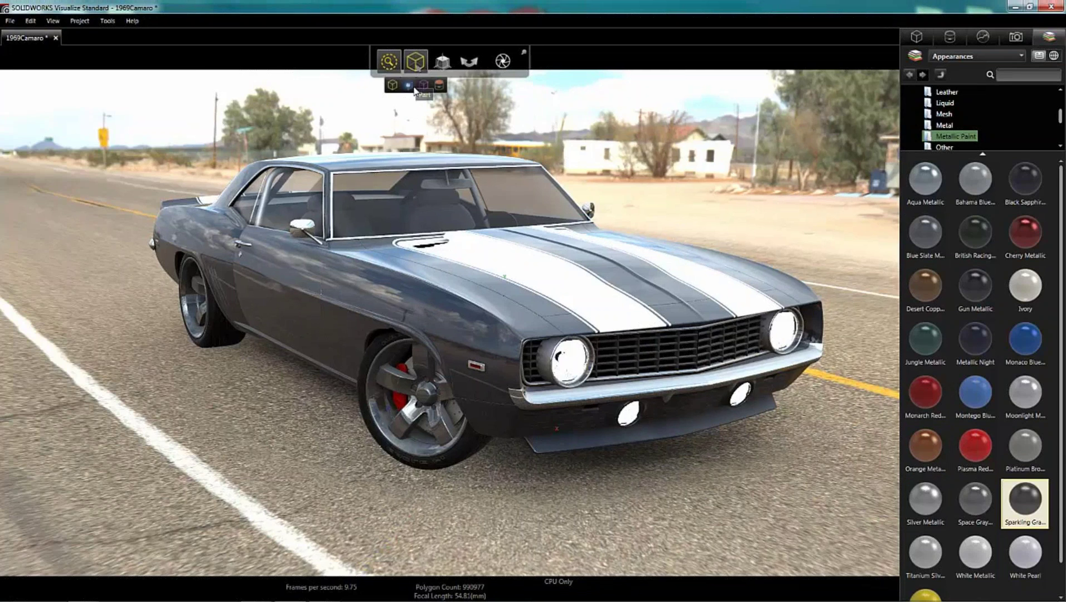
{"action": "left_click", "coordinate": [439, 85]}
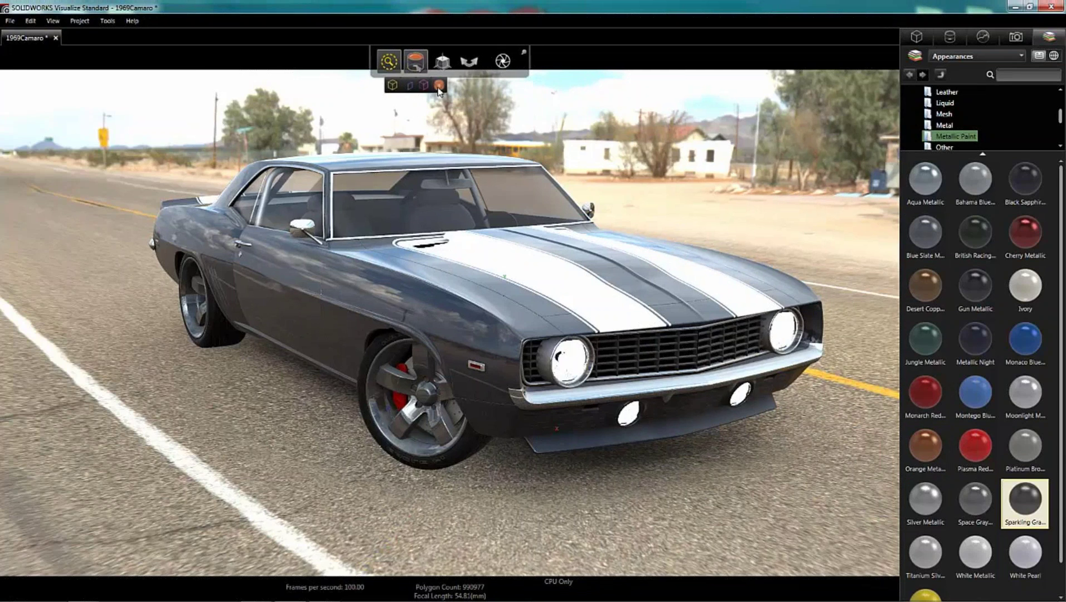
{"action": "left_click", "coordinate": [464, 283]}
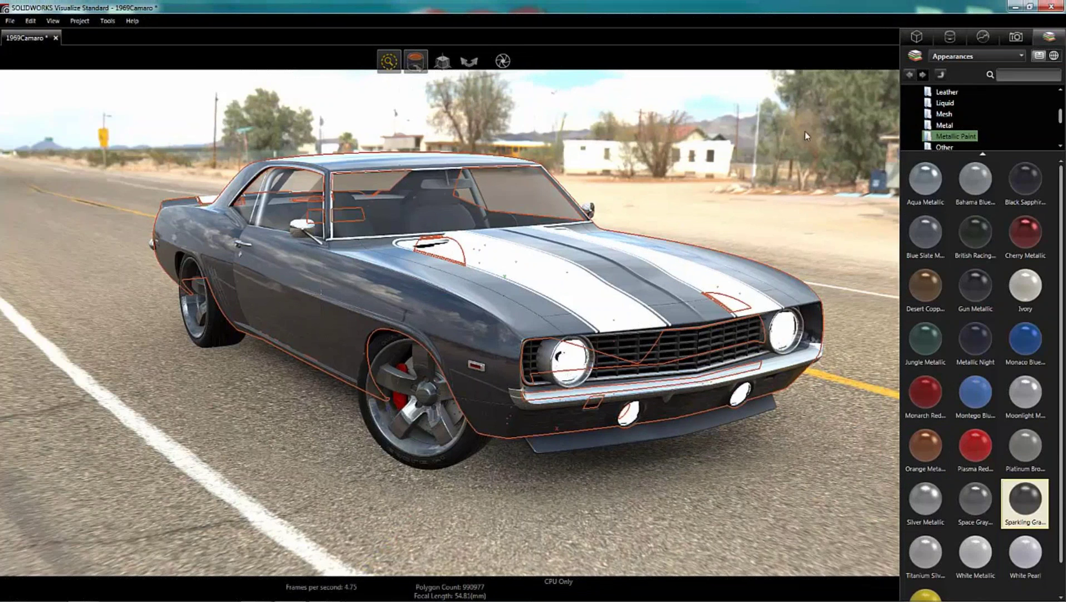
{"action": "left_click", "coordinate": [942, 45]}
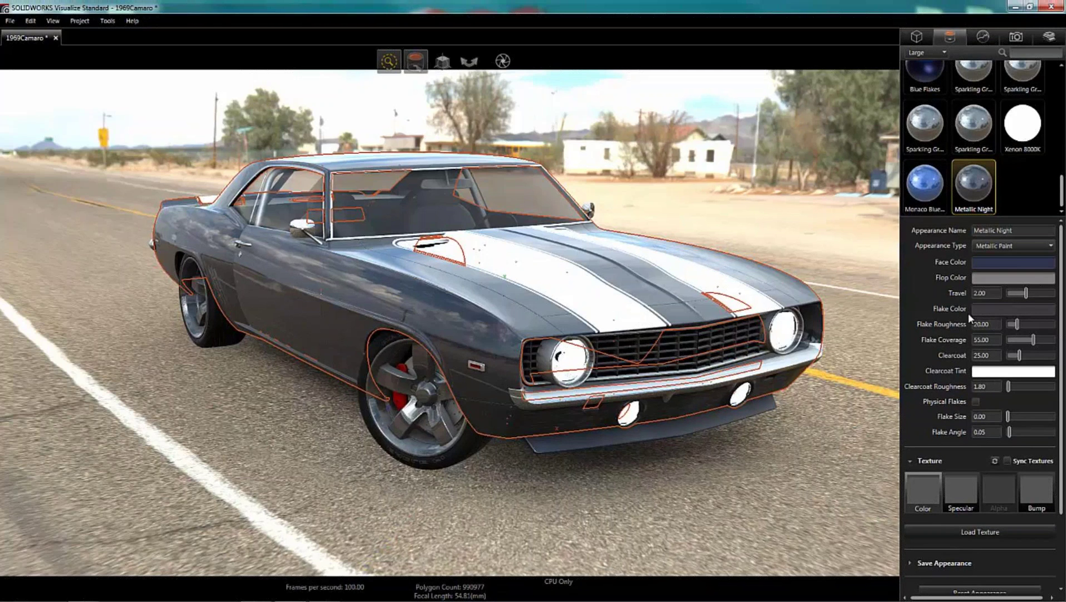
{"action": "left_click", "coordinate": [981, 355]}
{"action": "left_click_drag", "start_coordinate": [1018, 355], "coordinate": [1021, 357]}
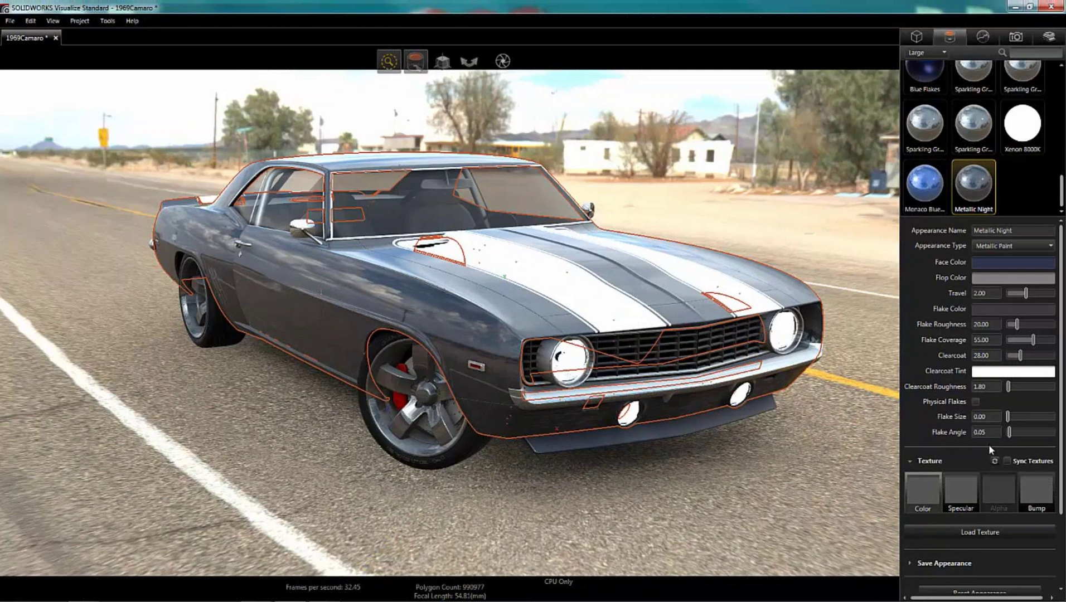
{"action": "left_click", "coordinate": [806, 232]}
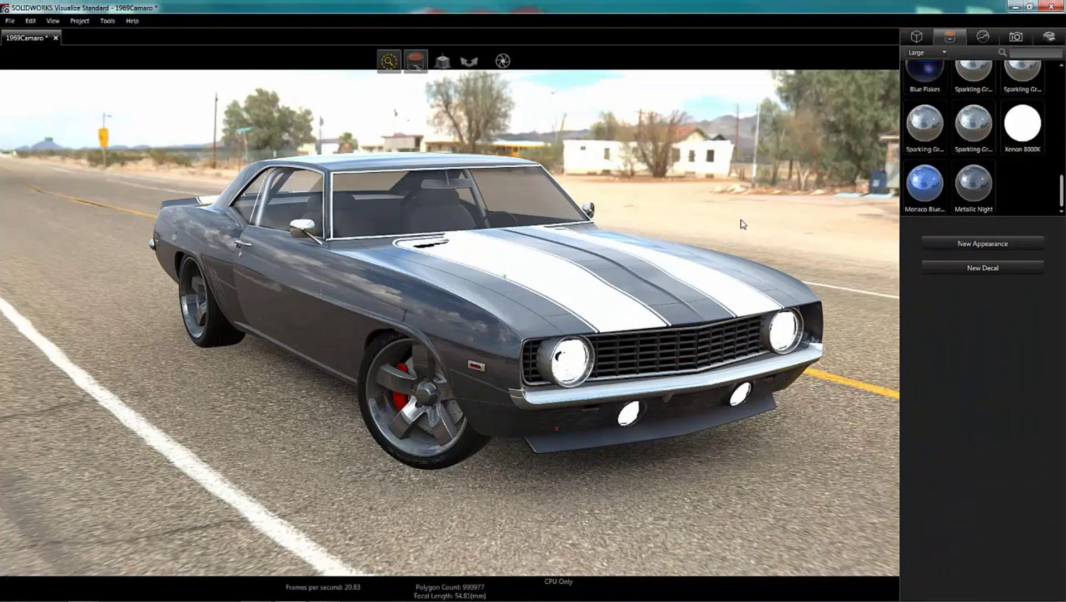
- Increase the FREE camera's Perspective to 55.84
{"action": "left_click", "coordinate": [1013, 38]}
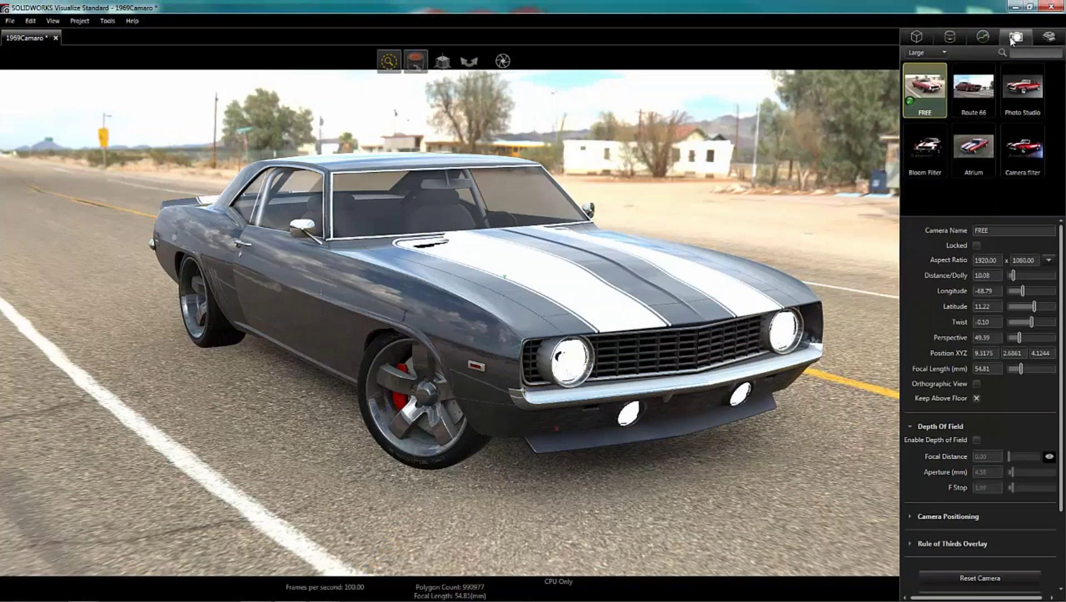
{"action": "left_click", "coordinate": [982, 339]}
{"action": "left_click_drag", "start_coordinate": [982, 338], "coordinate": [1053, 333]}
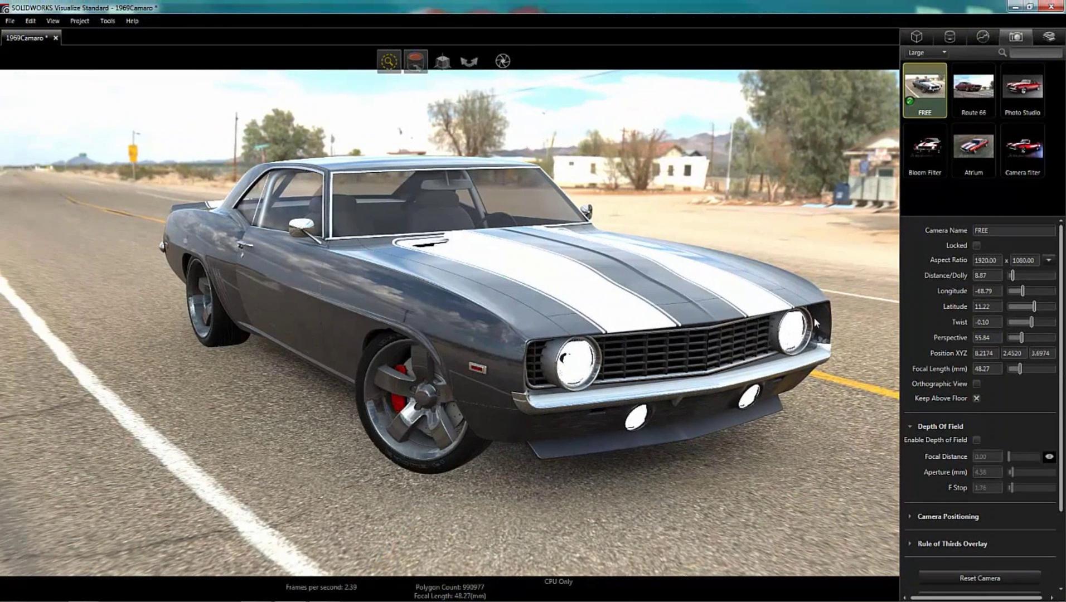
- Switch the output's Render Mode to Time Limit, change the limit's minutes, and start the render
{"action": "mouse_move", "coordinate": [512, 58]}
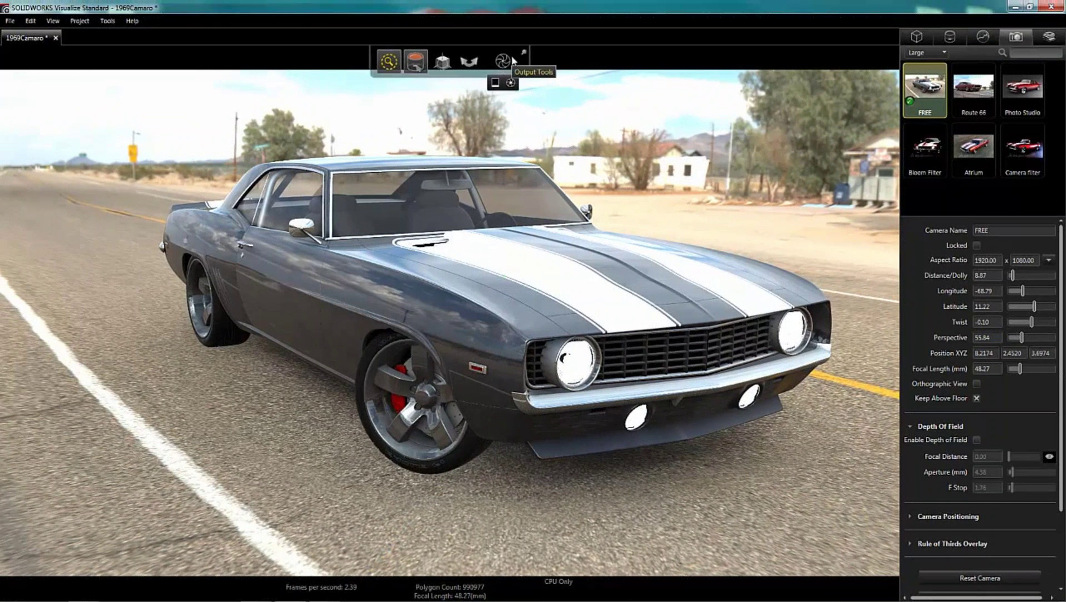
{"action": "left_click", "coordinate": [512, 60]}
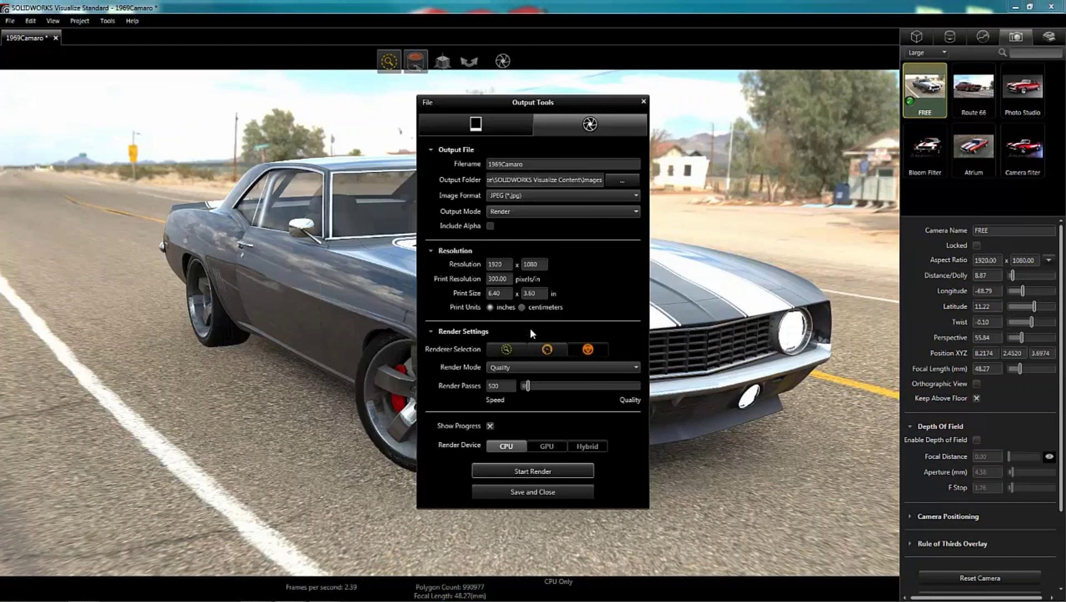
{"action": "left_click", "coordinate": [515, 368]}
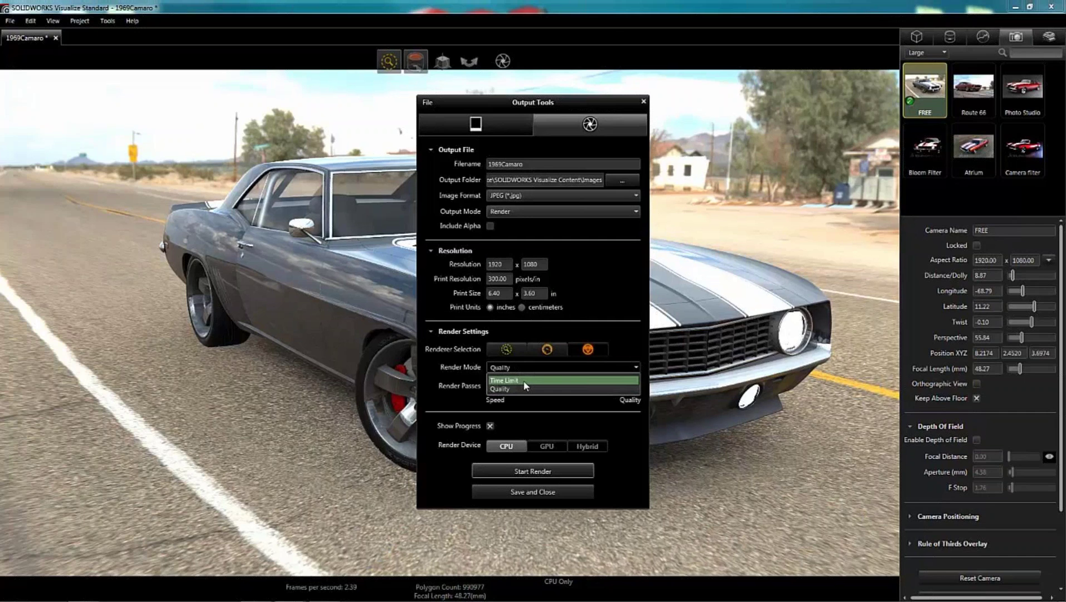
{"action": "left_click", "coordinate": [523, 381]}
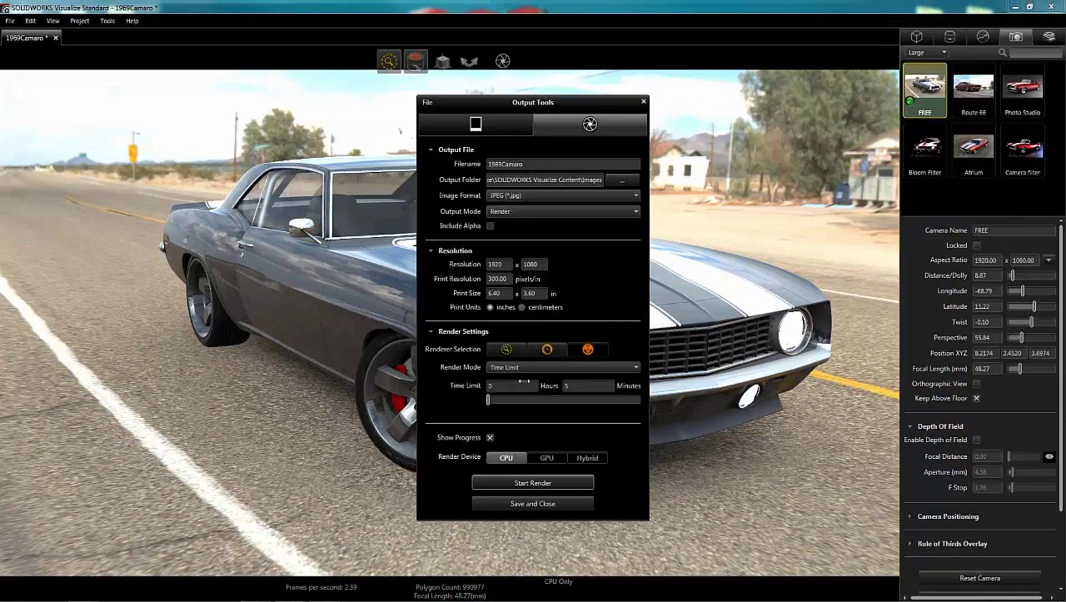
{"action": "left_click", "coordinate": [578, 387]}
{"action": "type", "text": "30"}
{"action": "key", "text": "Escape"}
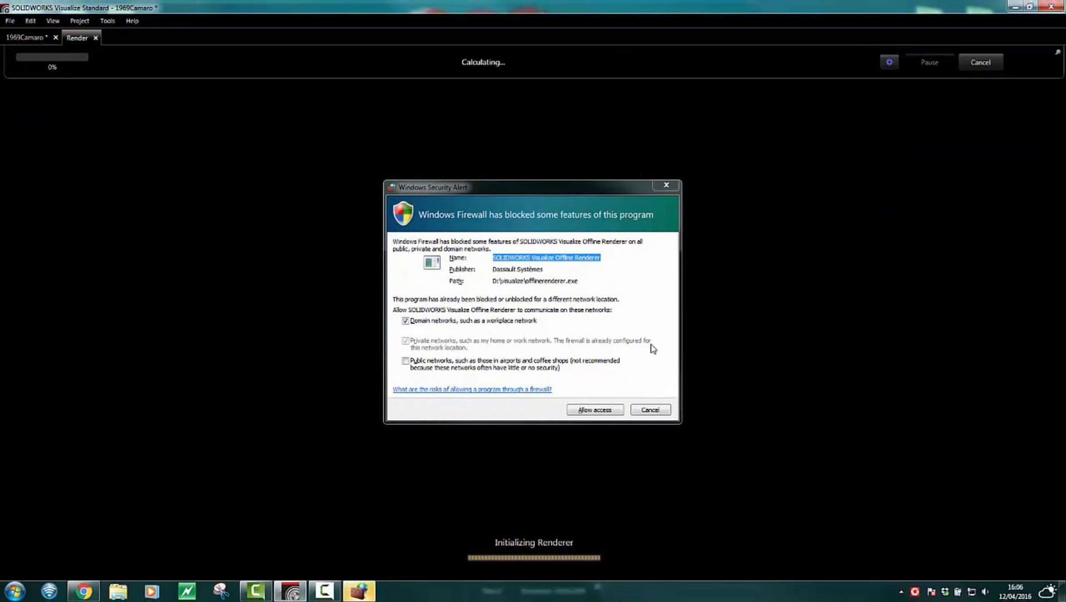
- Allow the offline renderer through the Windows Firewall and minimise the program while the image renders
{"action": "left_click", "coordinate": [616, 413]}
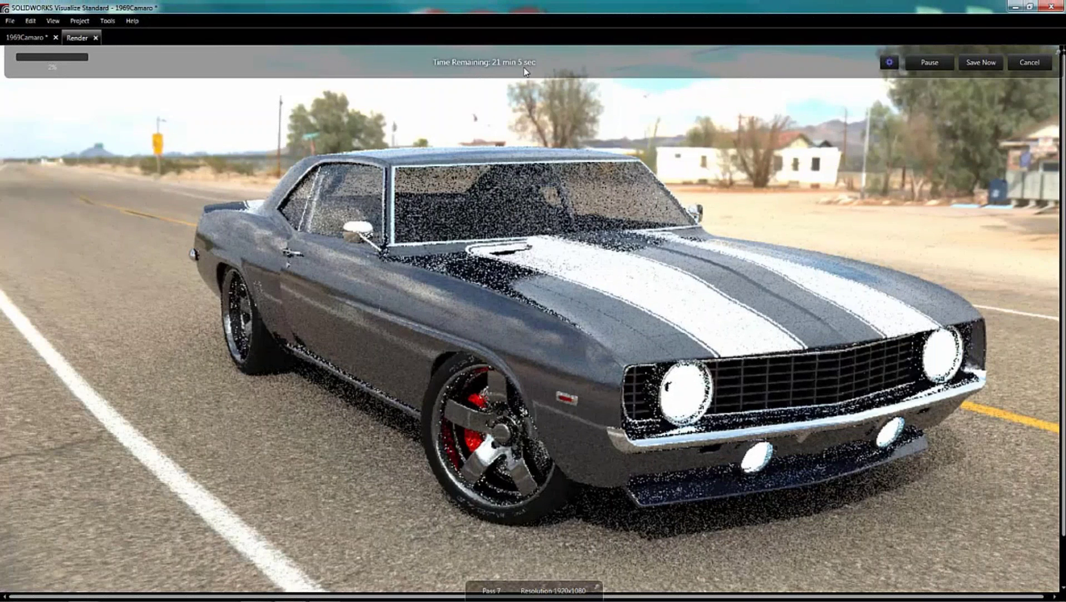
{"action": "left_click", "coordinate": [1012, 8]}
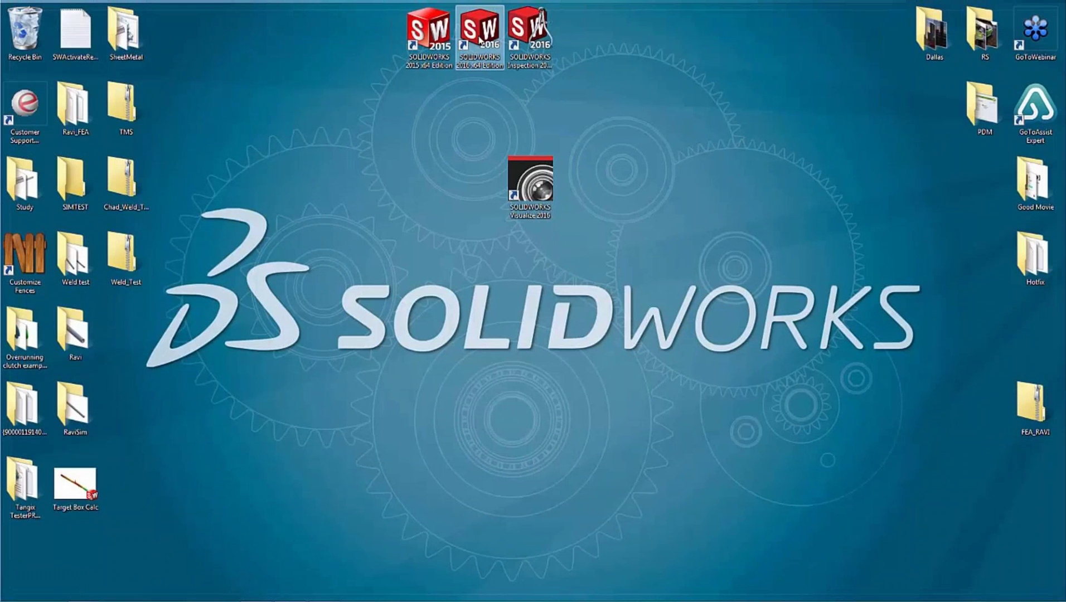